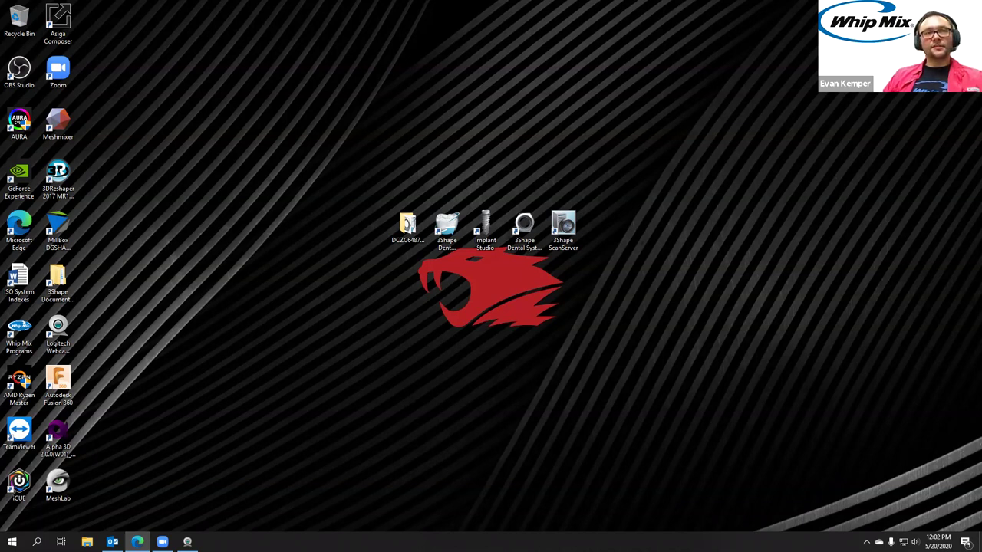
# Switch to the Edge window showing the Amazon Radiopaque Markers search
pyautogui.hotkey('alt', 'Tab')
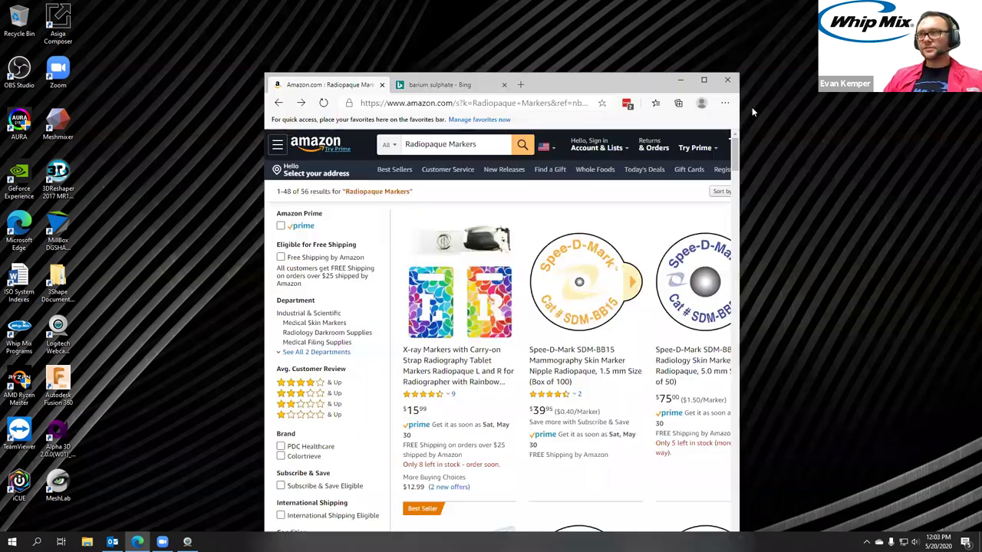
# Maximize the browser and look through the Spee-D-Mark skin marker listings on Amazon
pyautogui.click(706, 82)
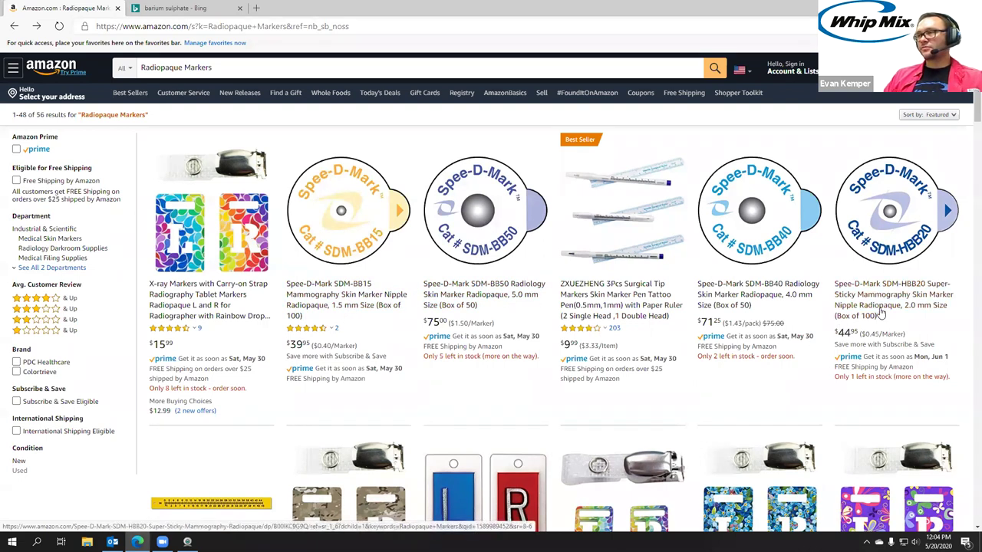
pyautogui.scroll(-5, 341, 510)
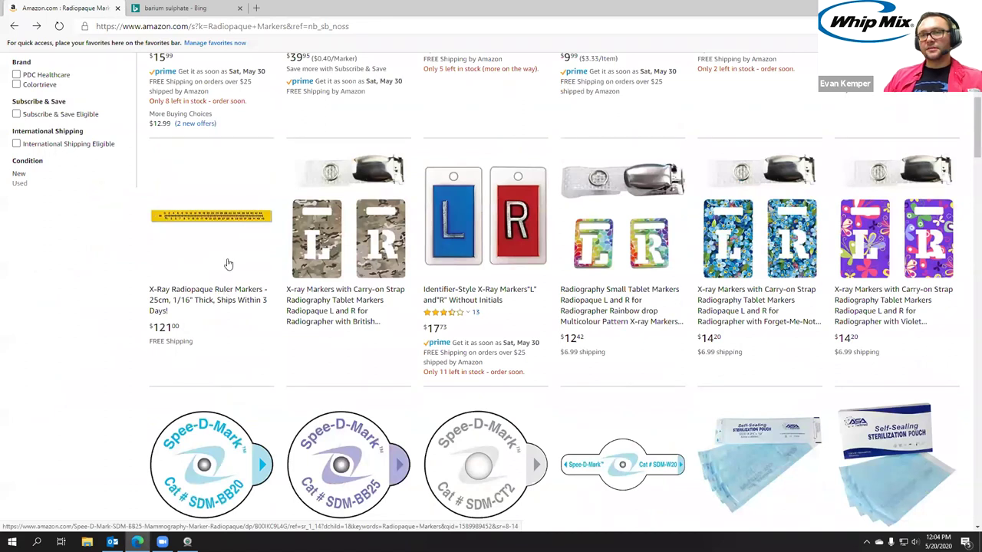
pyautogui.scroll(-3, 389, 264)
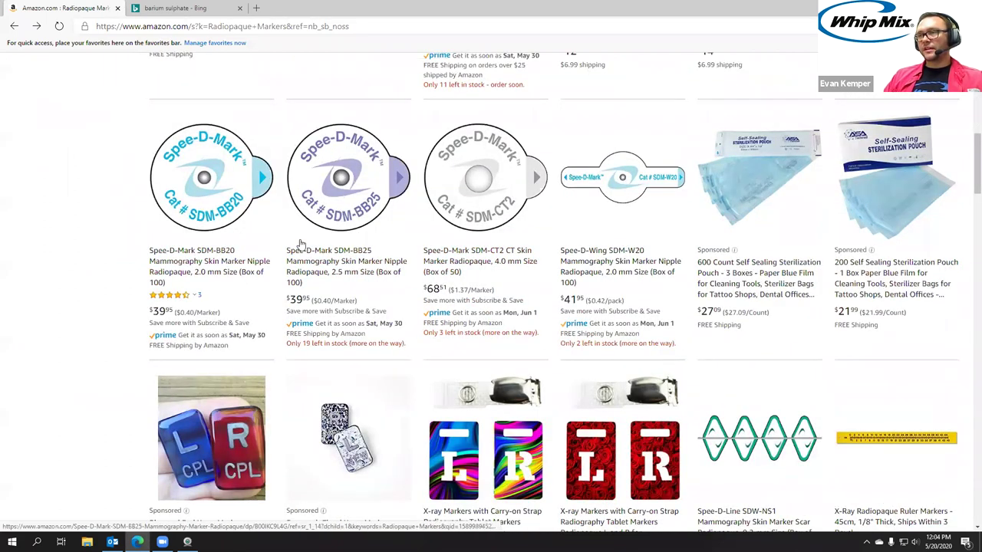
pyautogui.scroll(1, 561, 273)
pyautogui.scroll(8, 562, 273)
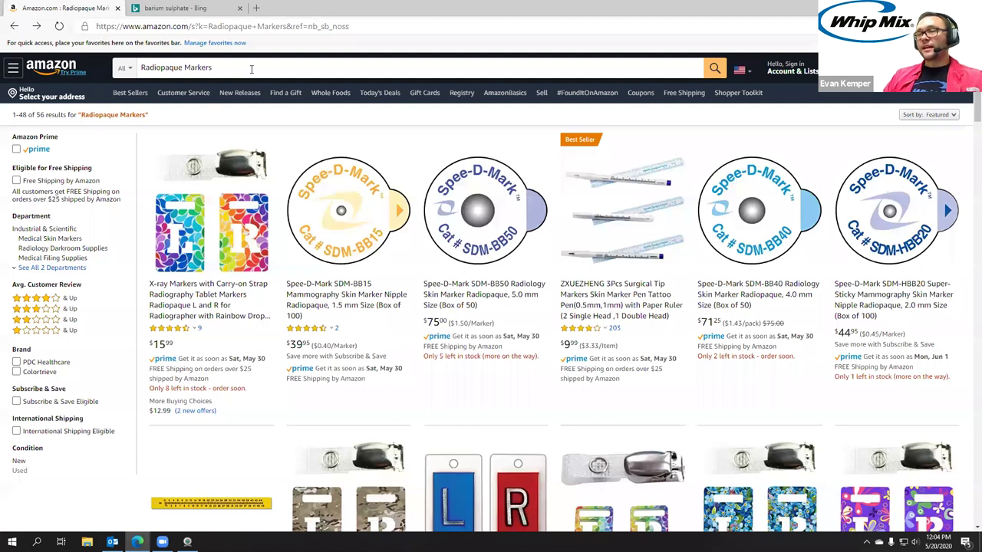
# Read the Bing barium sulphate results down to the Wikipedia snippet, then show the desktop
pyautogui.click(184, 9)
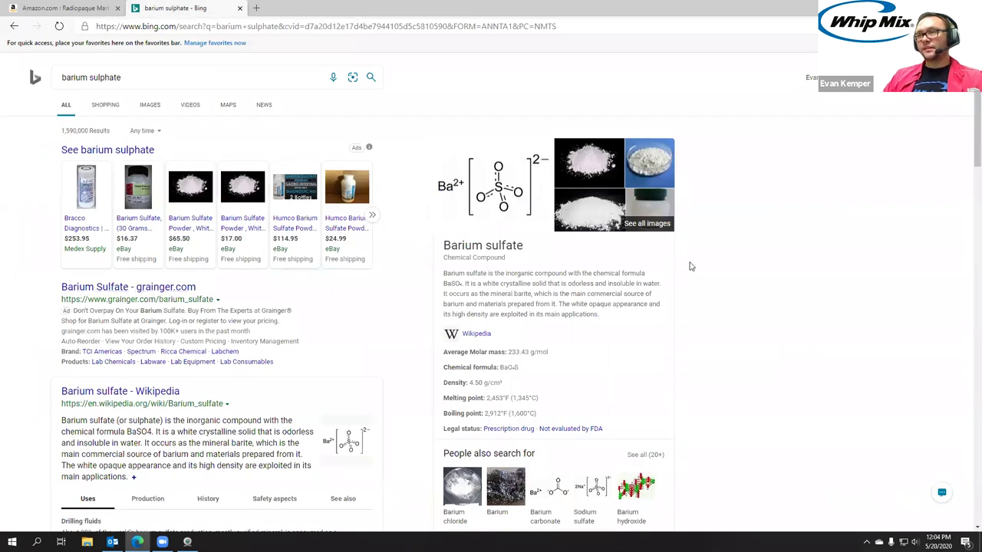
pyautogui.scroll(-2, 258, 405)
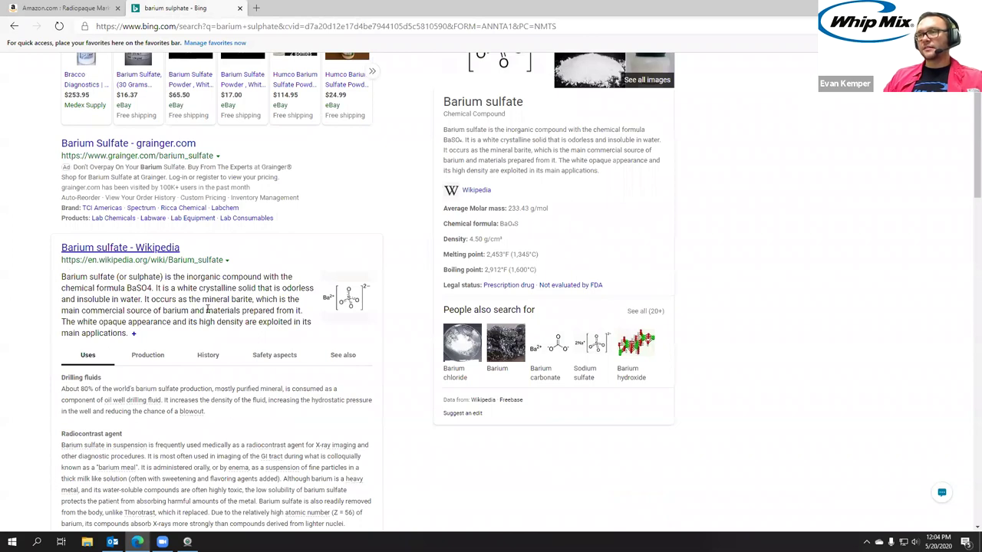
pyautogui.scroll(1, 212, 284)
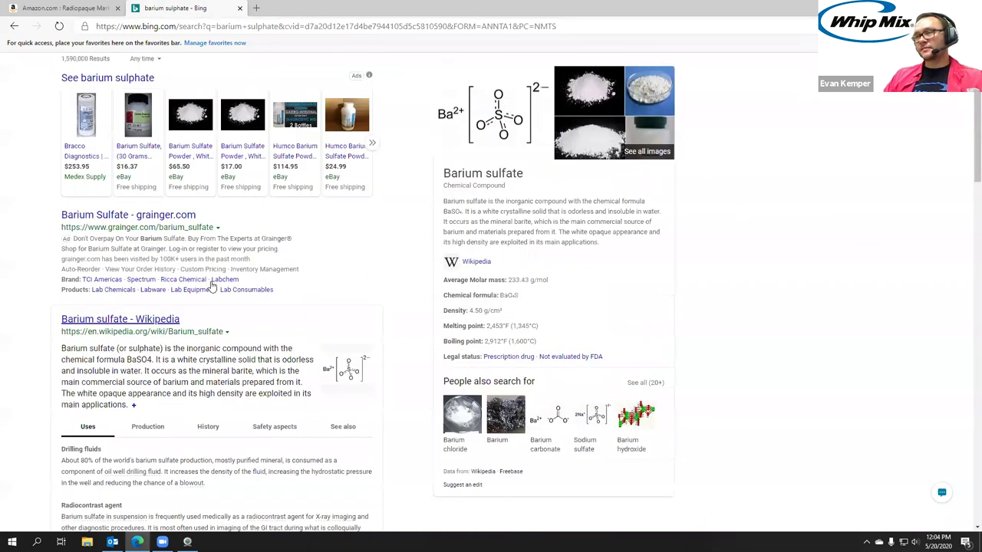
pyautogui.scroll(1, 212, 283)
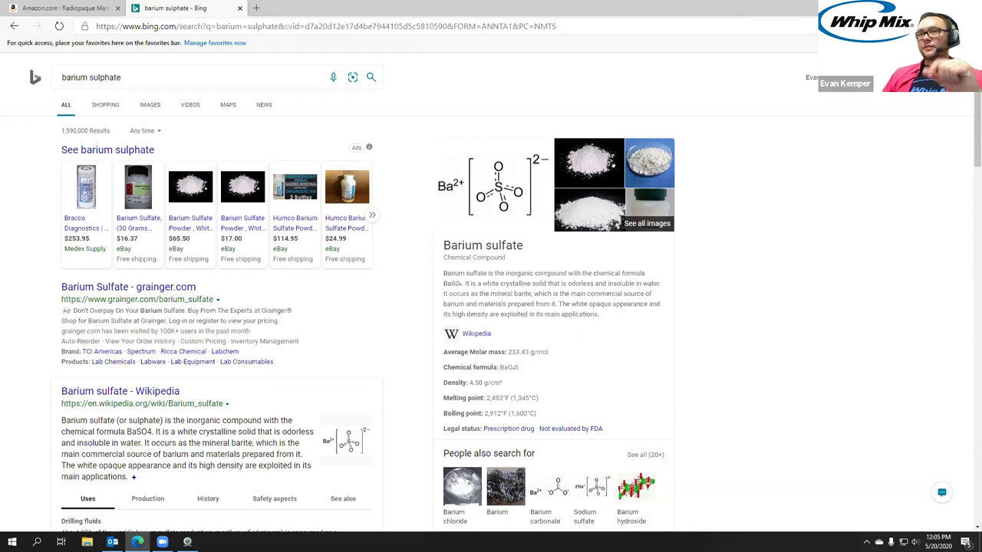
pyautogui.press('super+d')
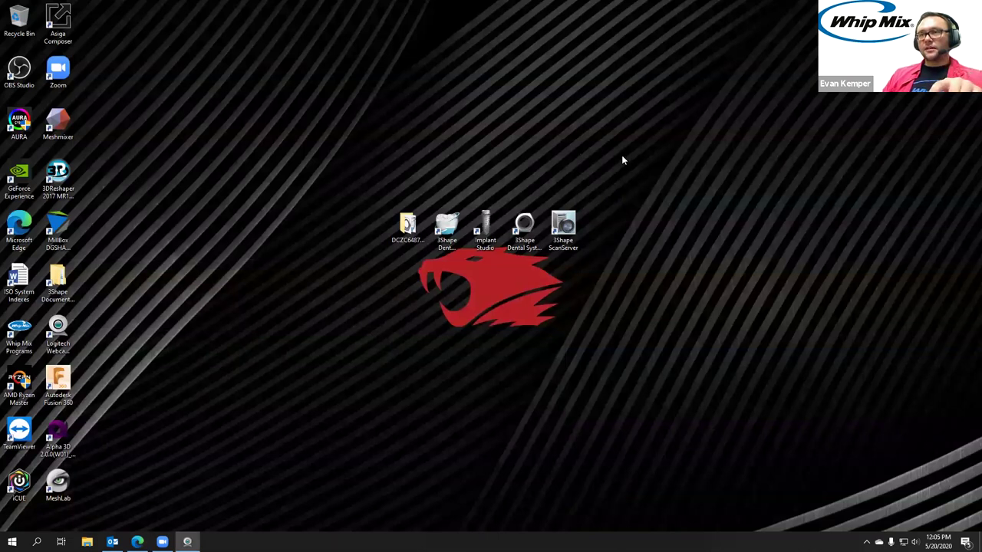
# Briefly restore the browser, return to the desktop, and launch Implant Studio from its shortcut
pyautogui.moveTo(112, 541)
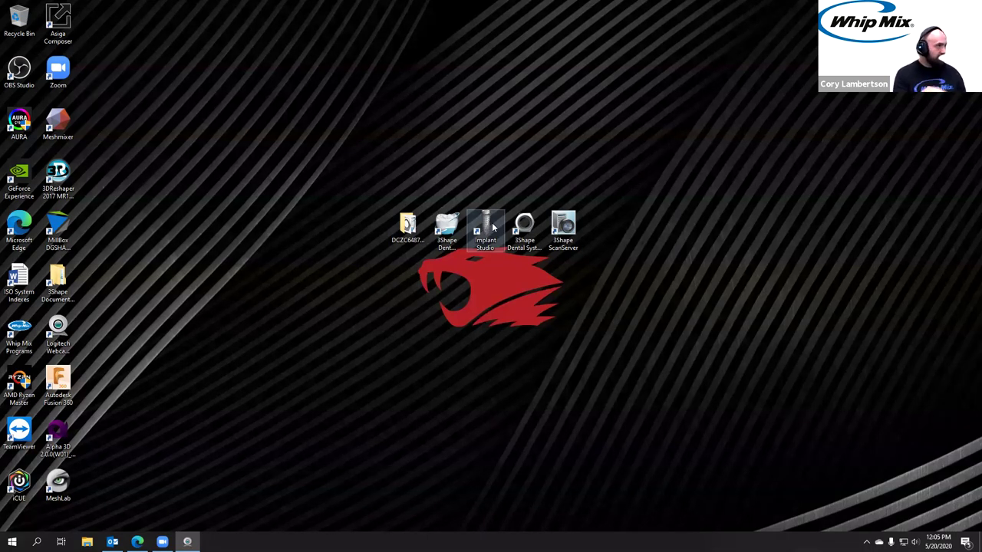
pyautogui.click(137, 542)
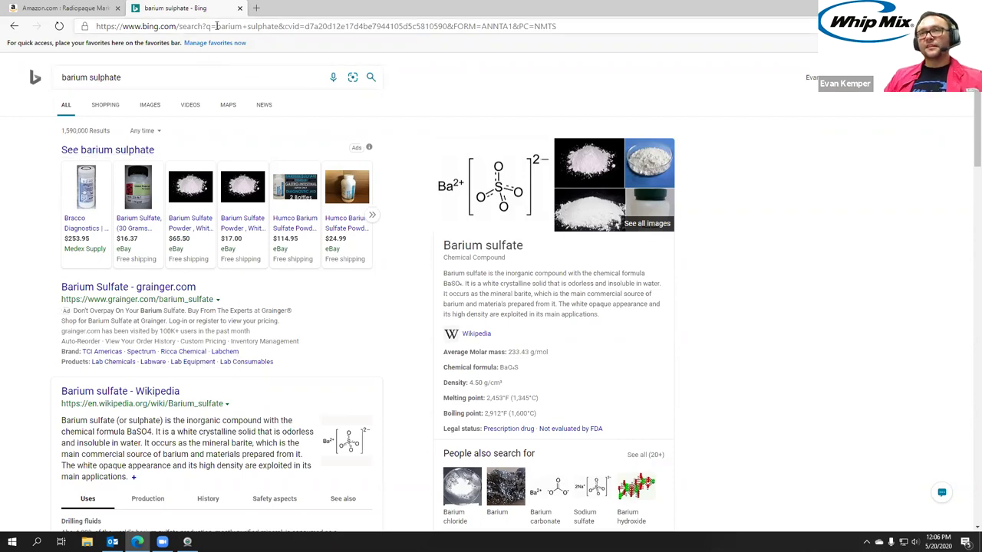
pyautogui.press('super+d')
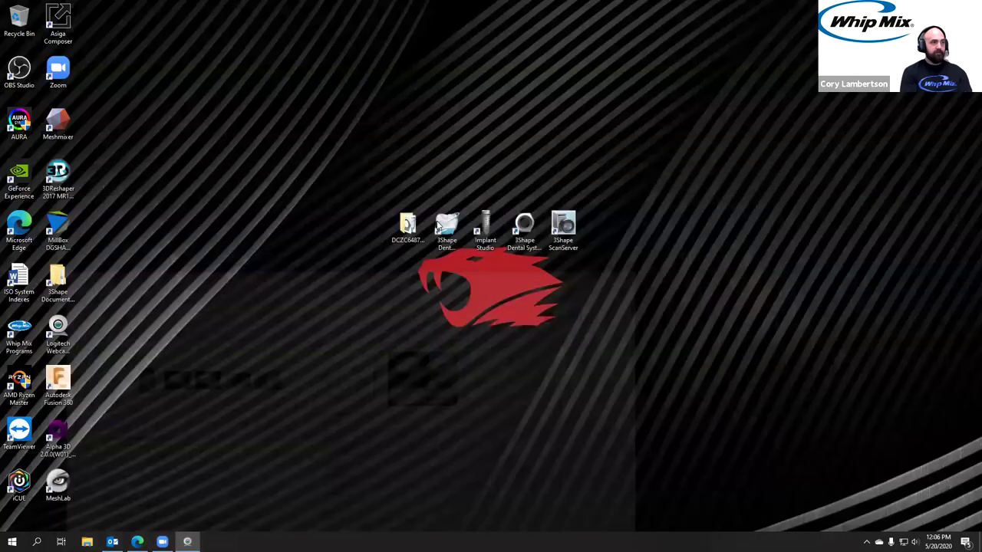
pyautogui.doubleClick(486, 221)
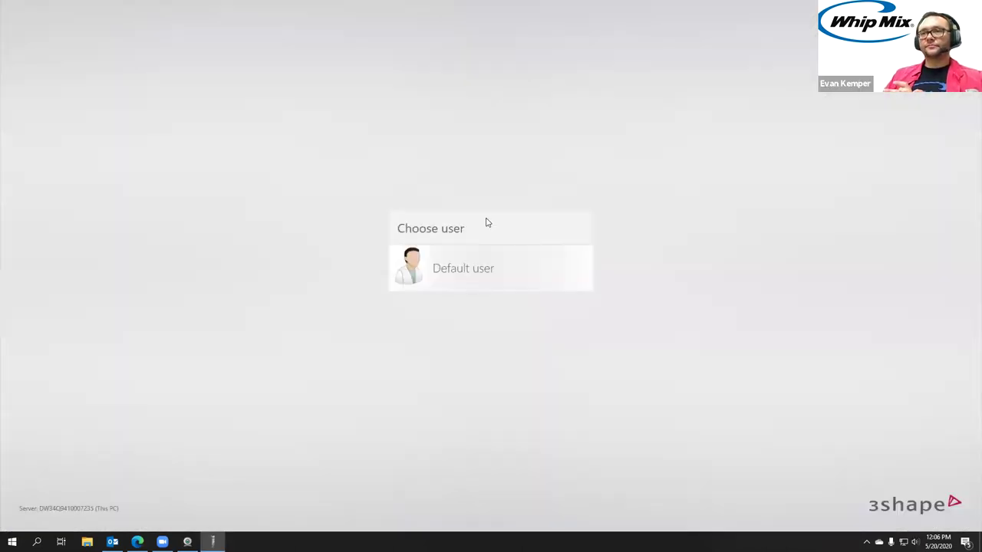
# Sign in as the Default user and create a new case
pyautogui.click(469, 273)
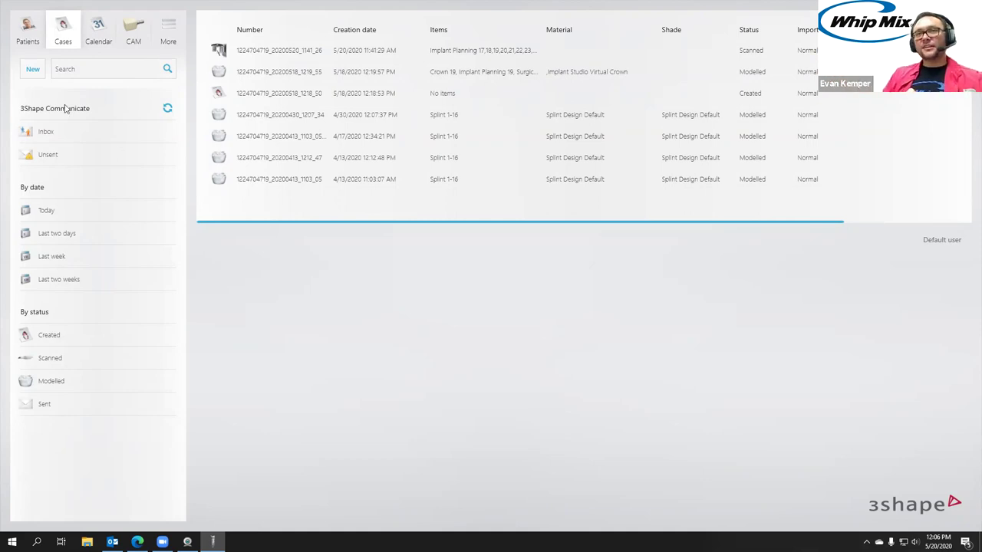
pyautogui.click(32, 69)
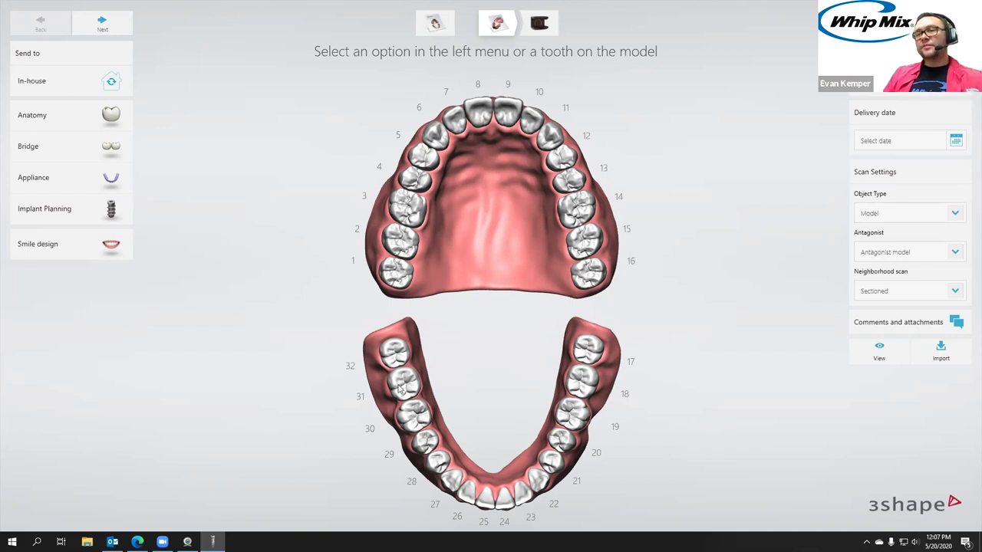
# Mark lower tooth 30 for Implant Planning with the Edentulous indication enabled
pyautogui.click(419, 421)
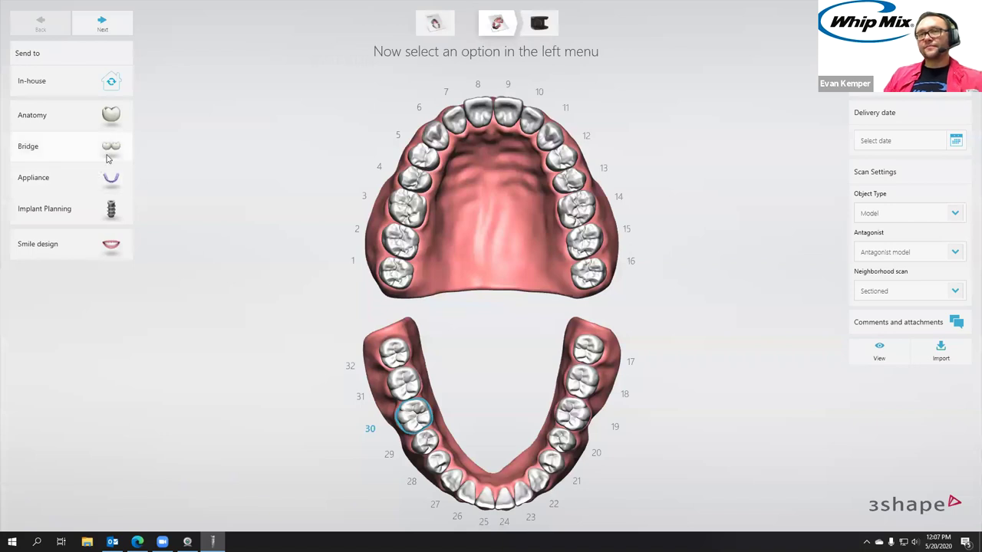
pyautogui.click(106, 215)
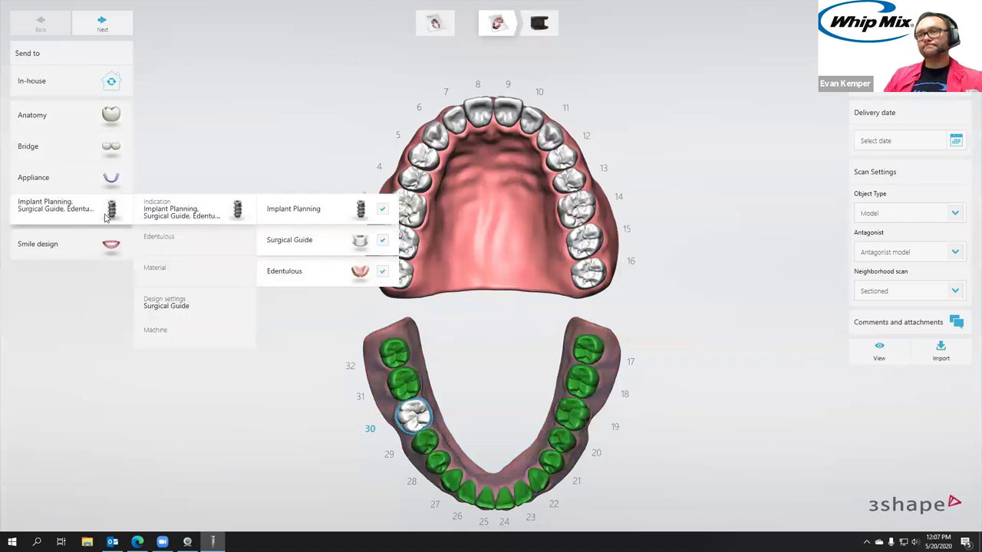
pyautogui.click(378, 275)
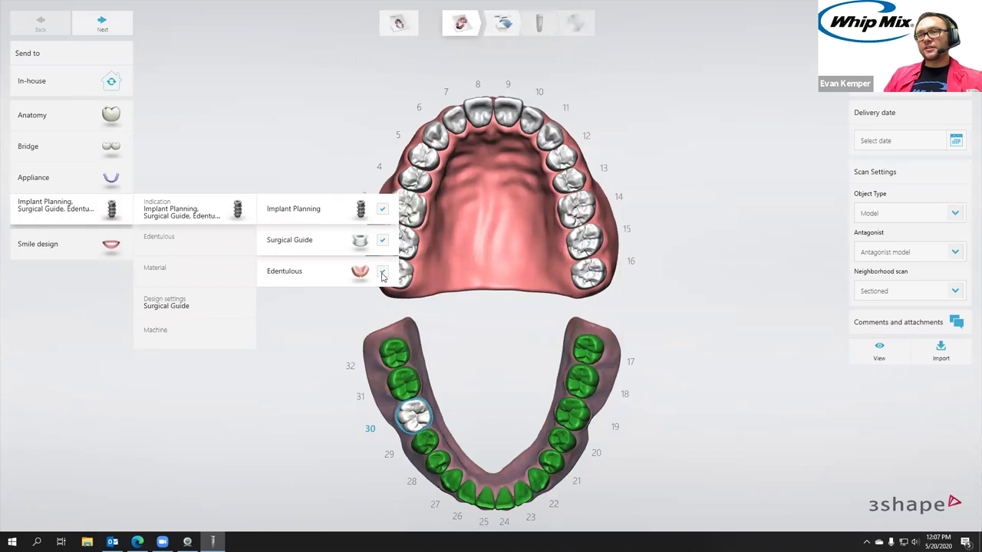
pyautogui.click(381, 273)
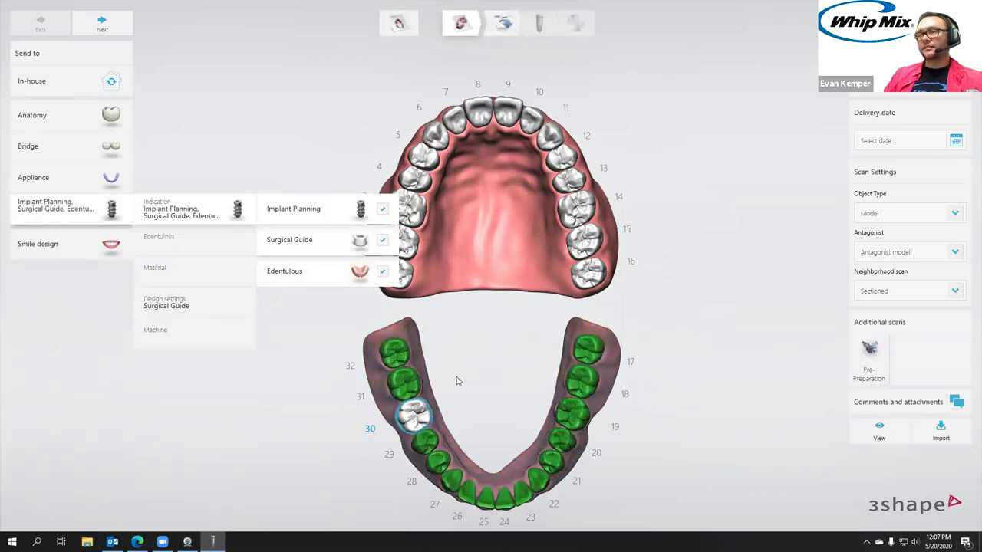
pyautogui.click(696, 313)
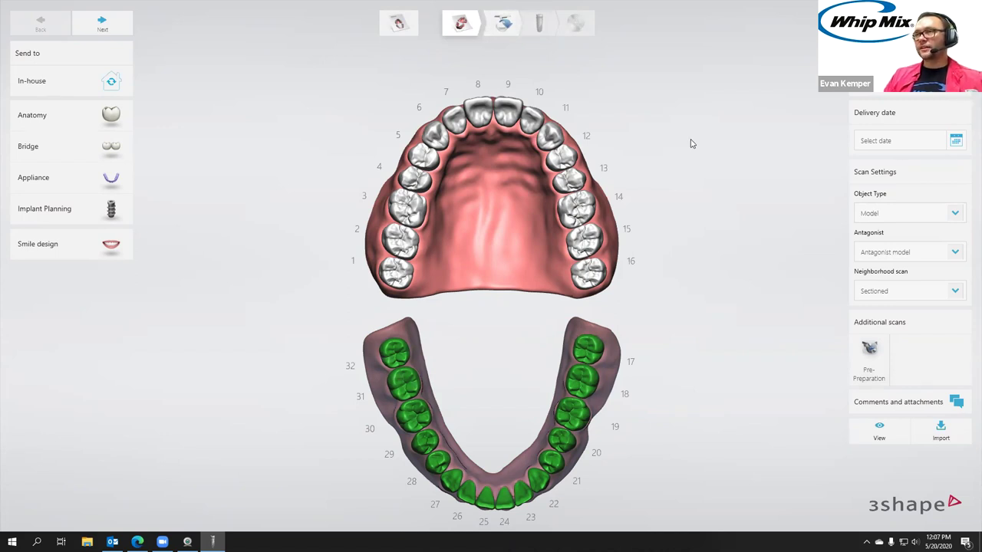
# Import Anonymous_0 from the Denture_17_32 folder as the lower denture CT scan
pyautogui.click(504, 25)
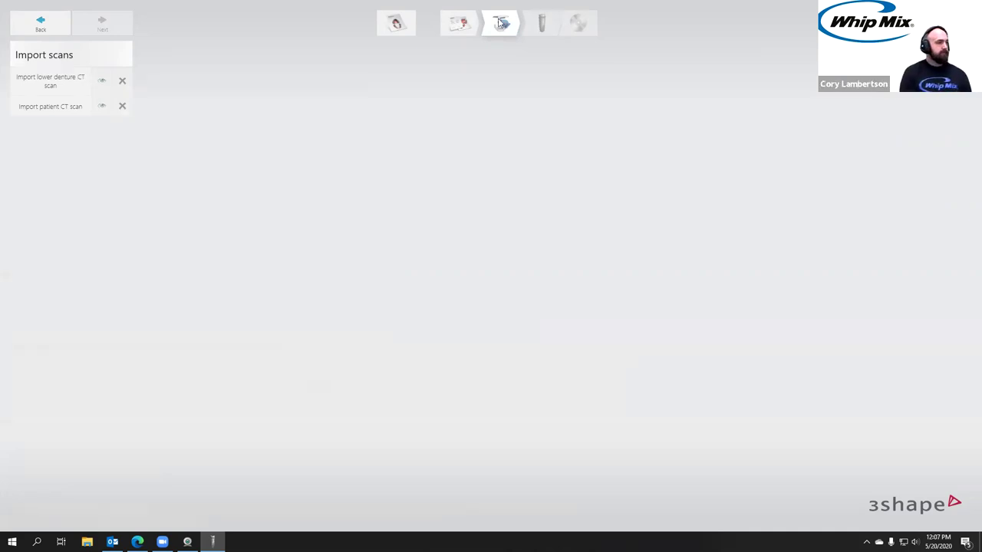
pyautogui.click(54, 83)
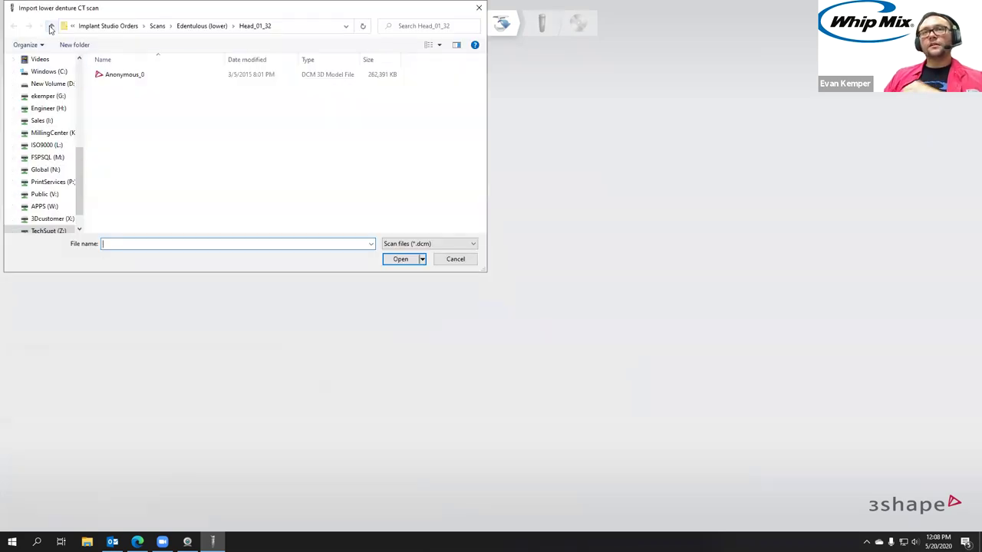
pyautogui.click(51, 27)
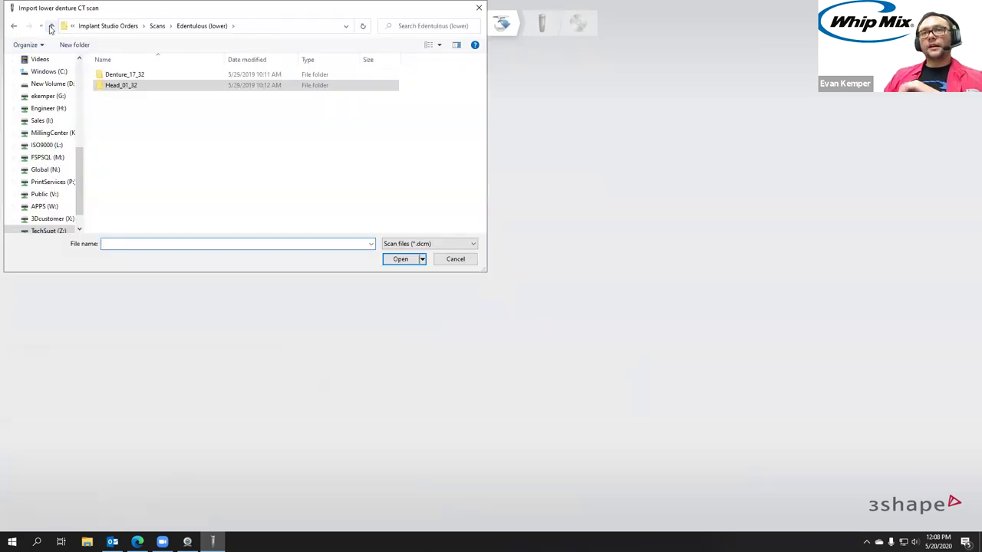
pyautogui.doubleClick(125, 75)
pyautogui.click(146, 75)
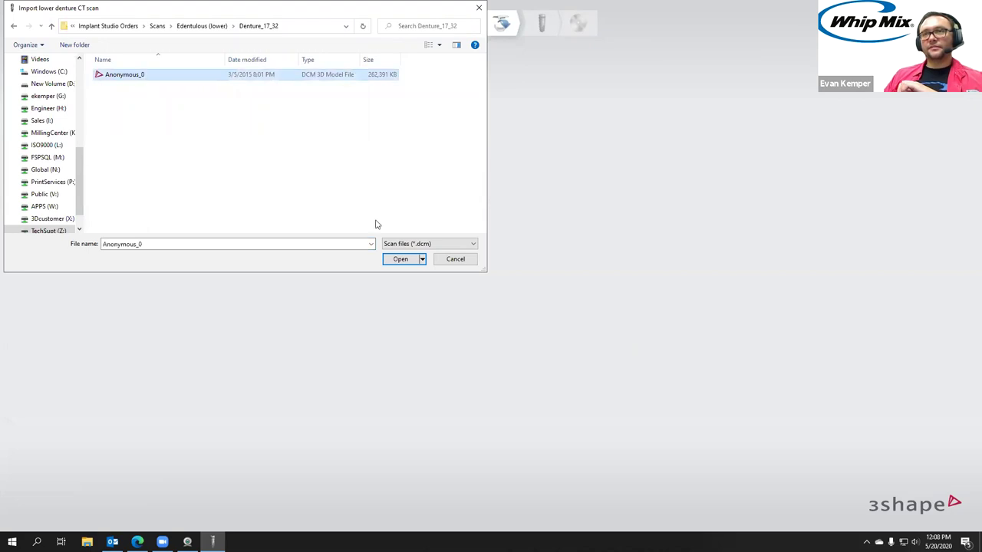
pyautogui.click(400, 259)
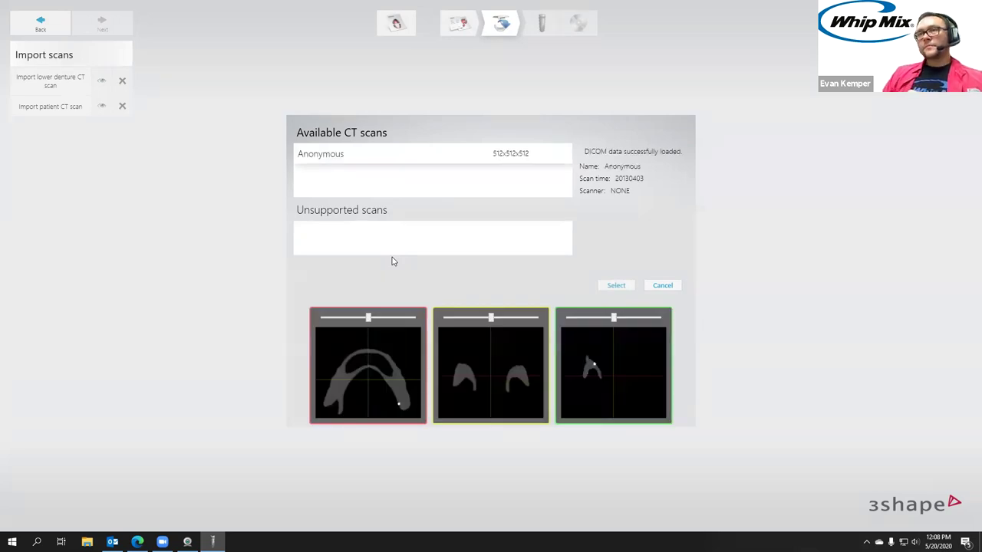
pyautogui.moveTo(369, 327)
pyautogui.mouseDown()
pyautogui.moveTo(325, 324)
pyautogui.moveTo(403, 325)
pyautogui.moveTo(361, 328)
pyautogui.mouseUp()
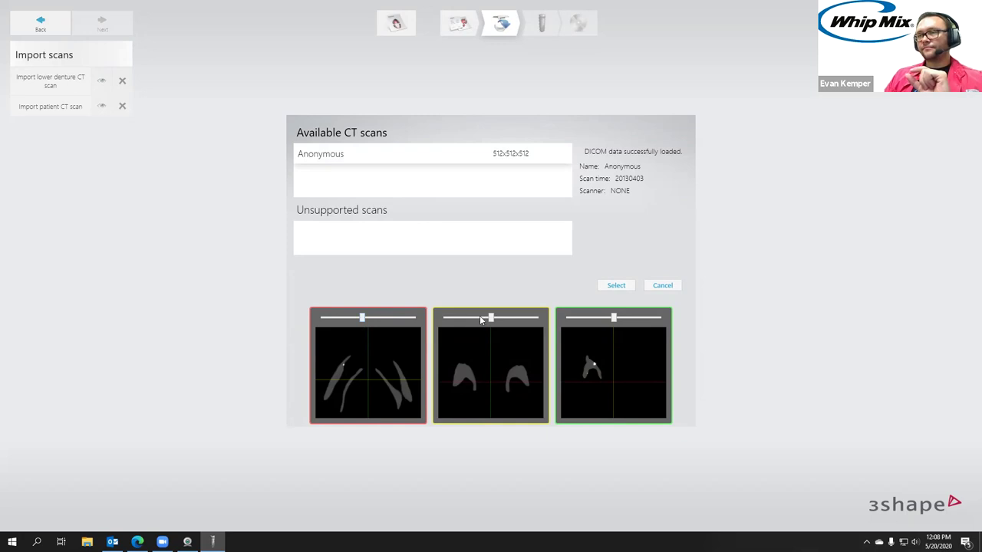
pyautogui.moveTo(493, 319)
pyautogui.mouseDown()
pyautogui.moveTo(470, 327)
pyautogui.moveTo(520, 324)
pyautogui.moveTo(497, 323)
pyautogui.mouseUp()
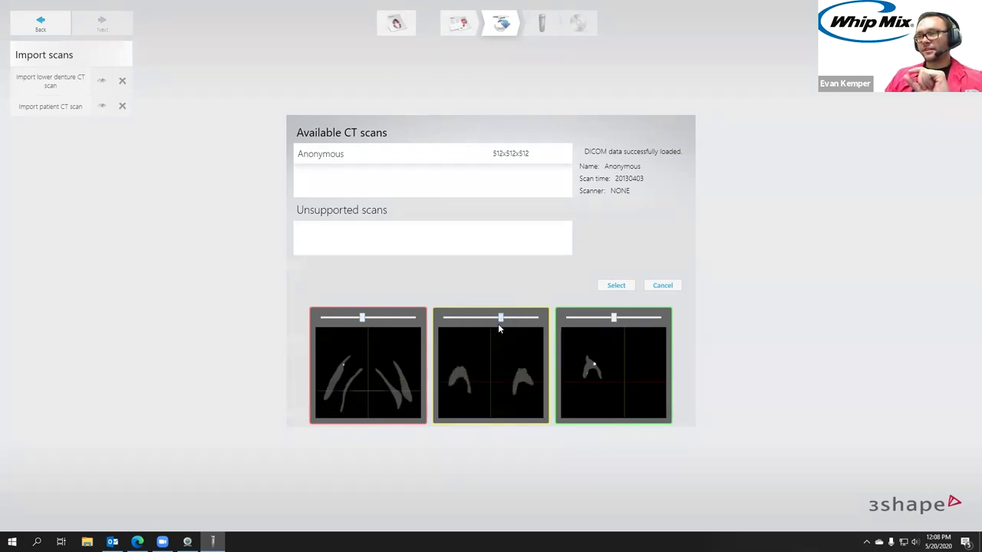
pyautogui.click(617, 288)
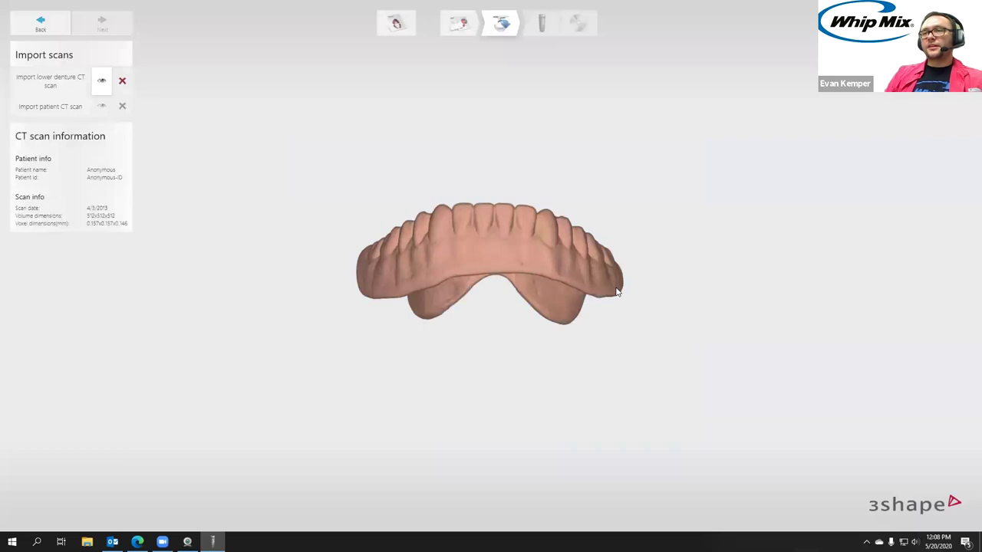
pyautogui.moveTo(617, 290); pyautogui.dragTo(449, 266, button='right')
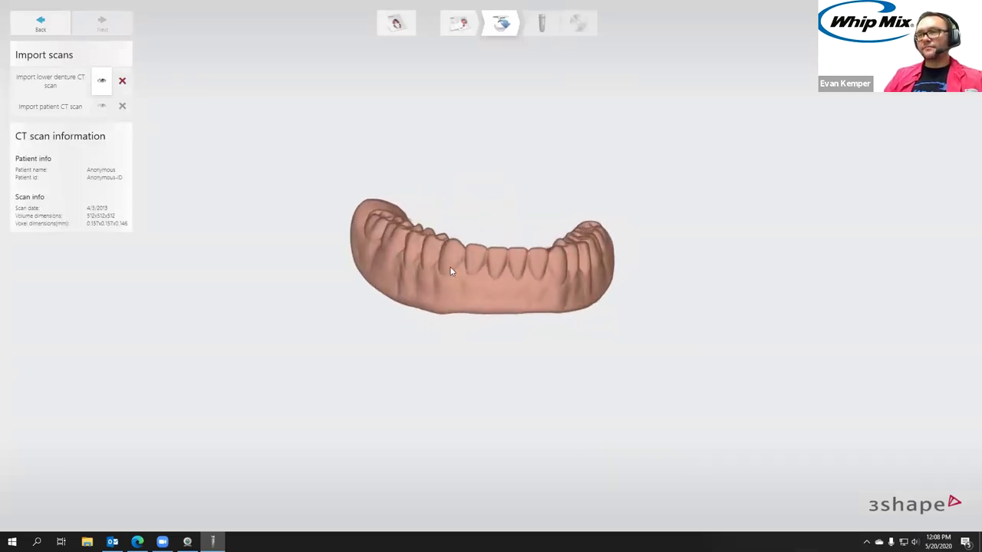
pyautogui.moveTo(373, 207); pyautogui.dragTo(341, 285, button='right')
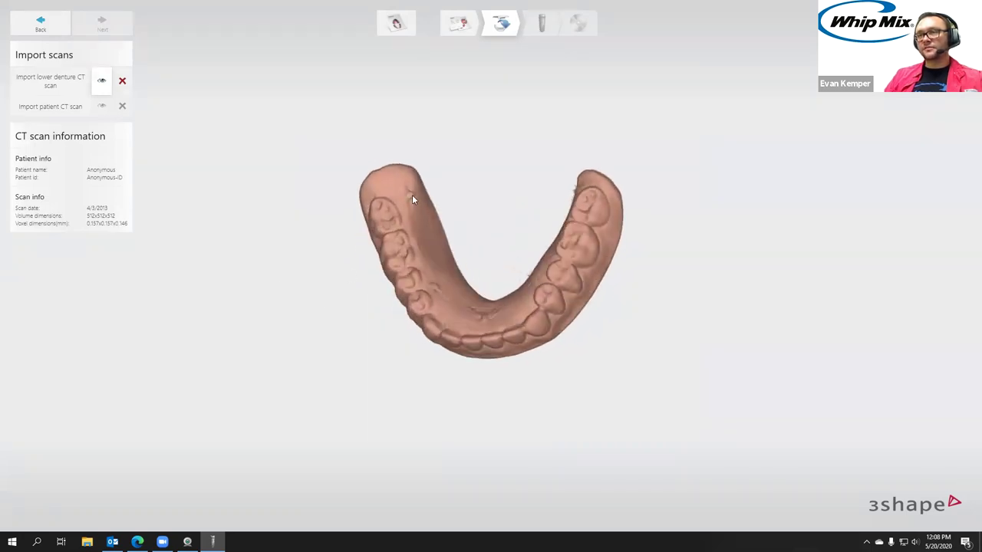
pyautogui.moveTo(434, 290); pyautogui.dragTo(546, 306, button='right')
pyautogui.scroll(6, 545, 307)
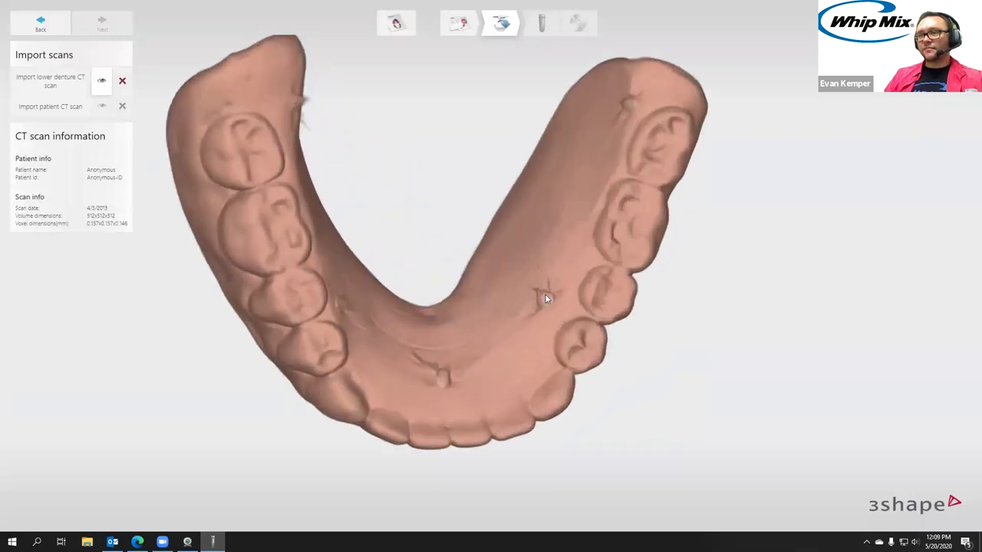
pyautogui.scroll(-5, 543, 307)
pyautogui.moveTo(543, 302); pyautogui.dragTo(483, 270, button='right')
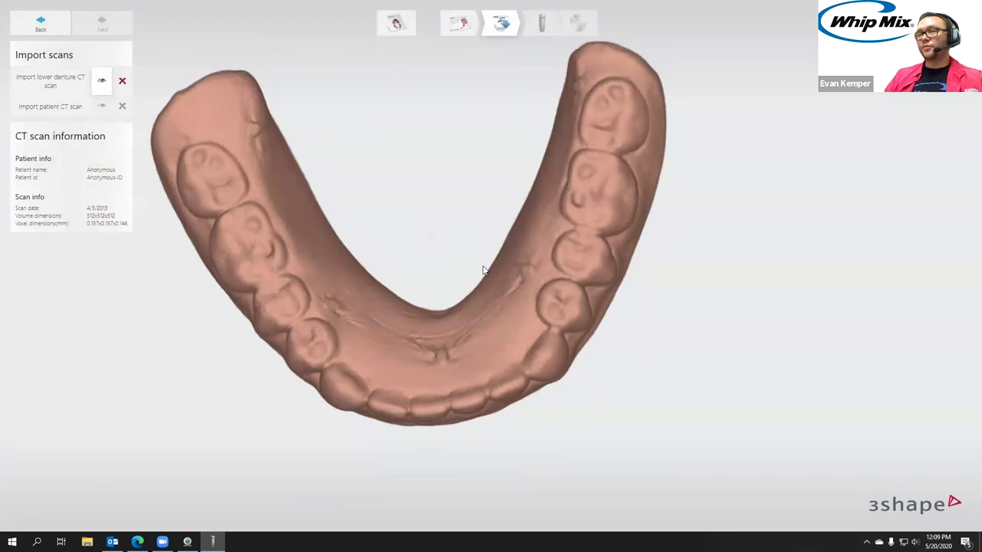
pyautogui.moveTo(522, 271); pyautogui.dragTo(571, 123, button='right')
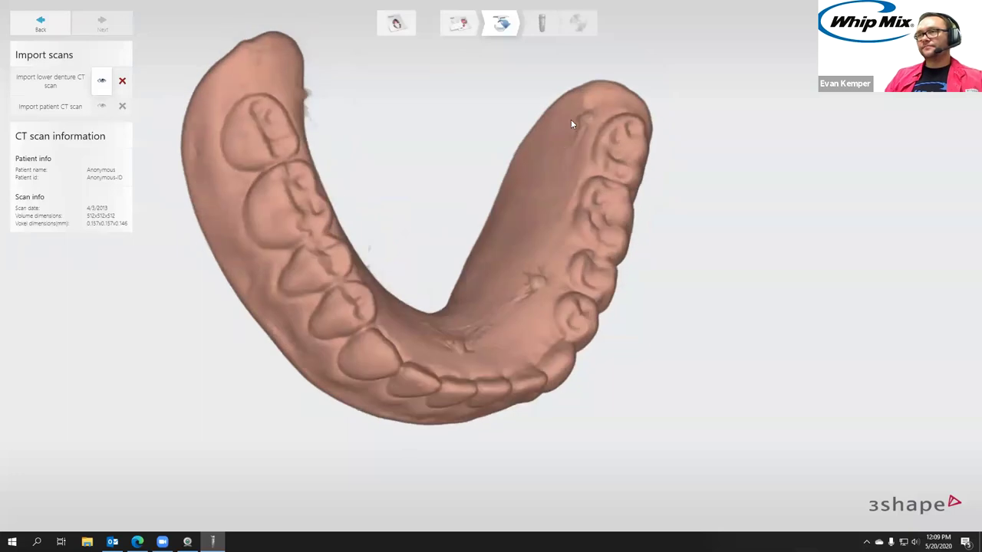
pyautogui.moveTo(559, 213); pyautogui.dragTo(467, 243, button='right')
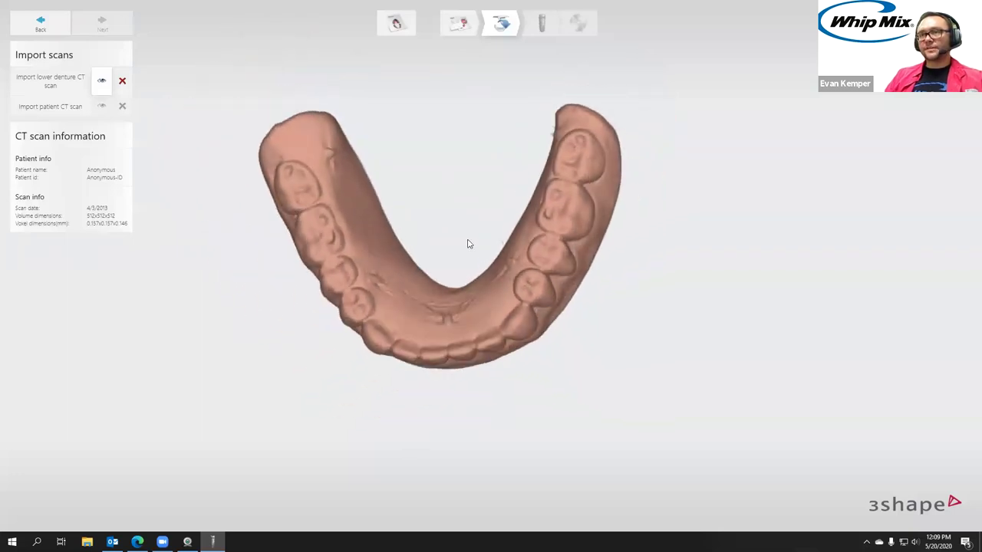
pyautogui.click(60, 108)
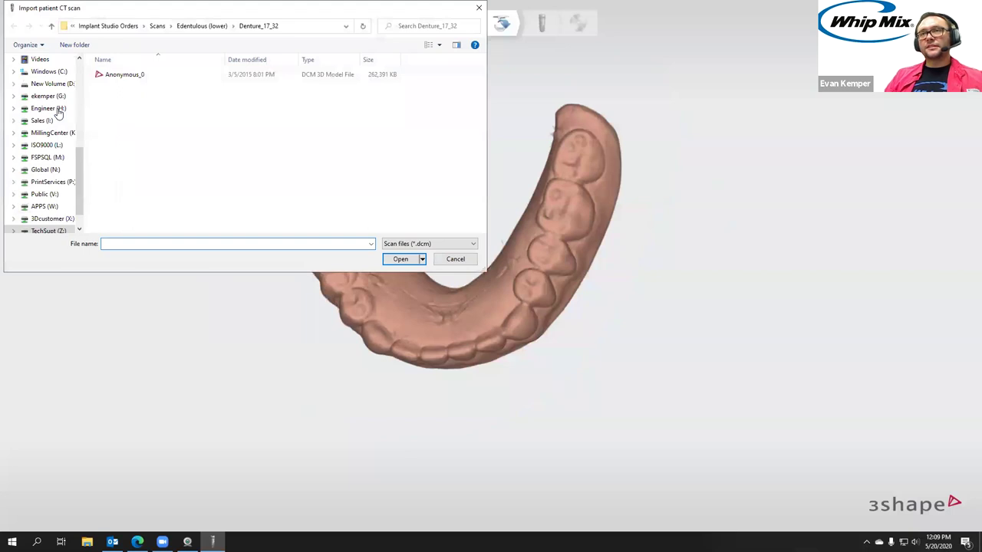
# Open Anonymous_0 from Head_01_32 as the patient CT, preview an axial slice, and load it
pyautogui.click(52, 26)
pyautogui.doubleClick(132, 86)
pyautogui.click(397, 259)
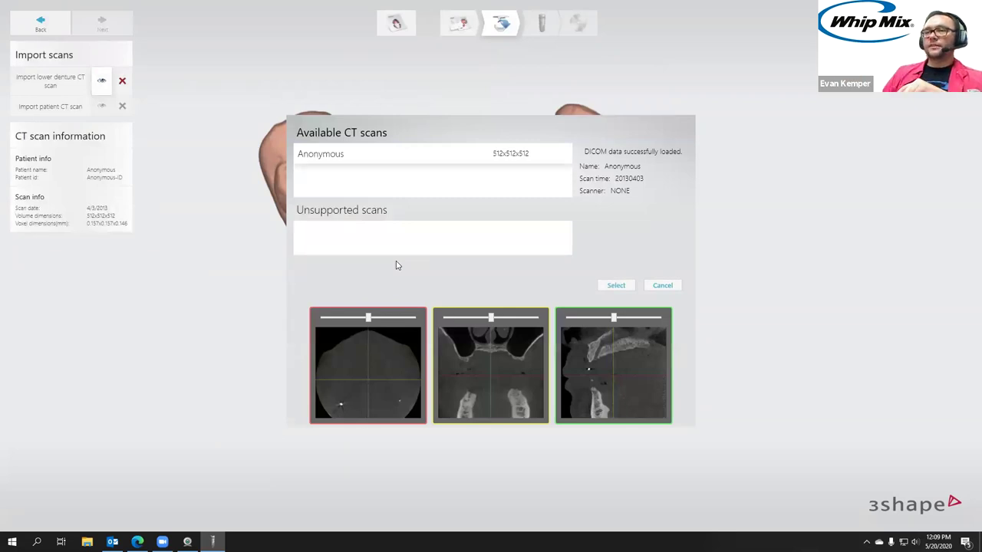
pyautogui.moveTo(365, 319)
pyautogui.mouseDown()
pyautogui.moveTo(325, 332)
pyautogui.moveTo(340, 322)
pyautogui.moveTo(382, 325)
pyautogui.mouseUp()
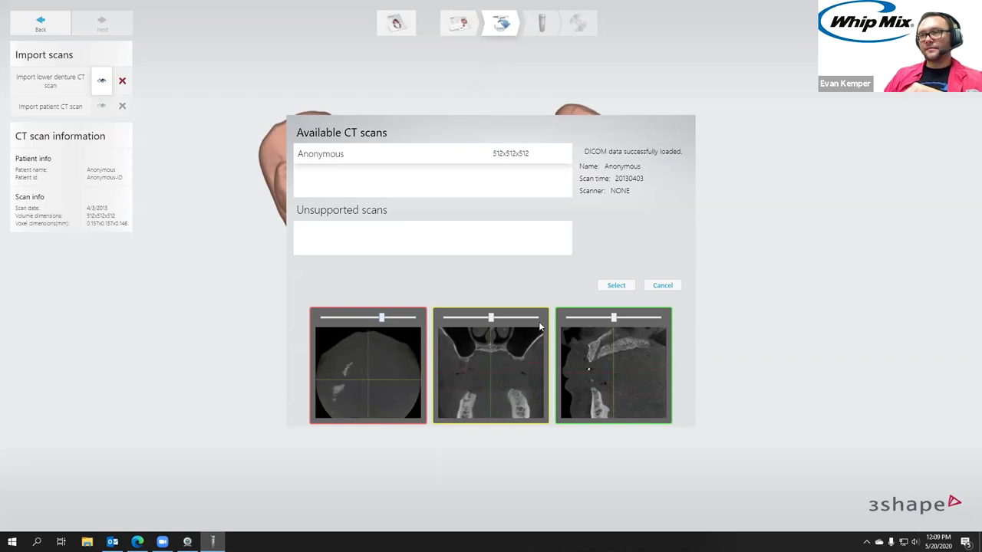
pyautogui.click(611, 288)
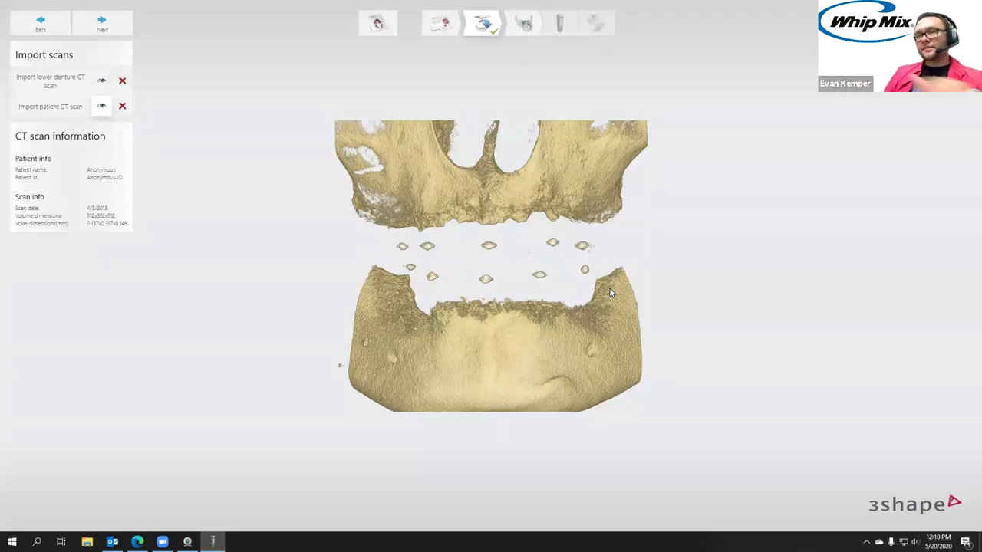
# Advance to the Cropping step once the patient CT has loaded
pyautogui.click(107, 29)
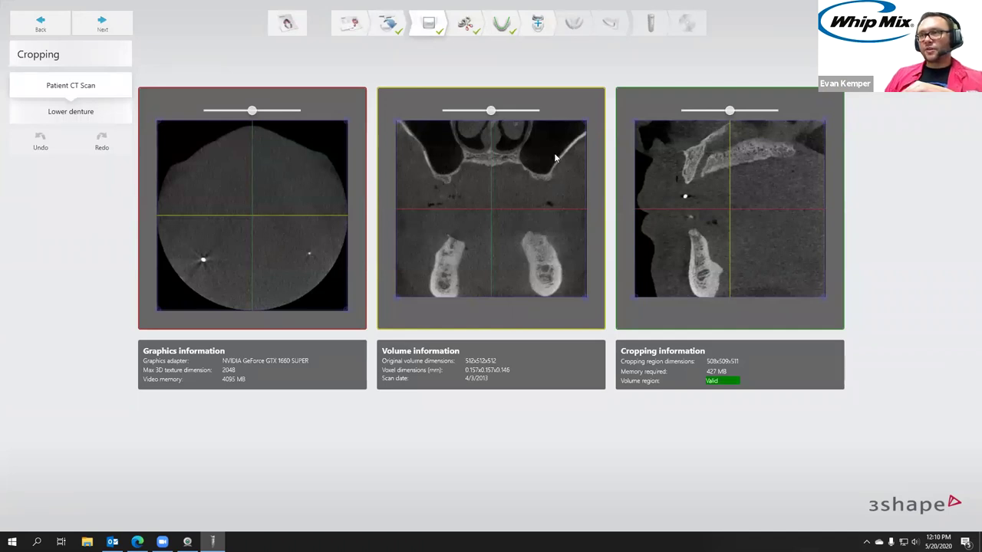
# Trim the CT volume's top and back toward the mandible, down to 504x420x274
pyautogui.moveTo(585, 130); pyautogui.dragTo(587, 195)
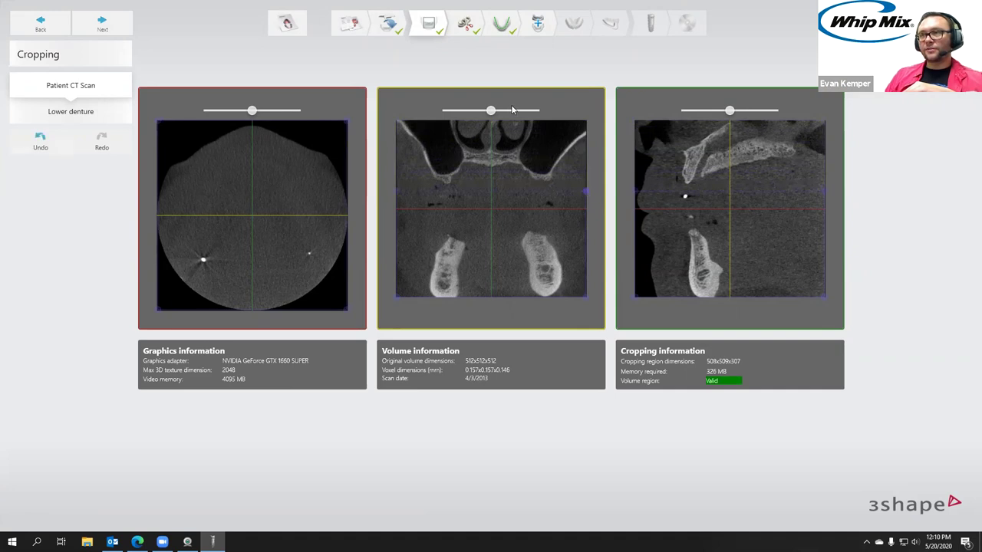
pyautogui.moveTo(491, 111)
pyautogui.mouseDown()
pyautogui.moveTo(502, 112)
pyautogui.moveTo(486, 118)
pyautogui.mouseUp()
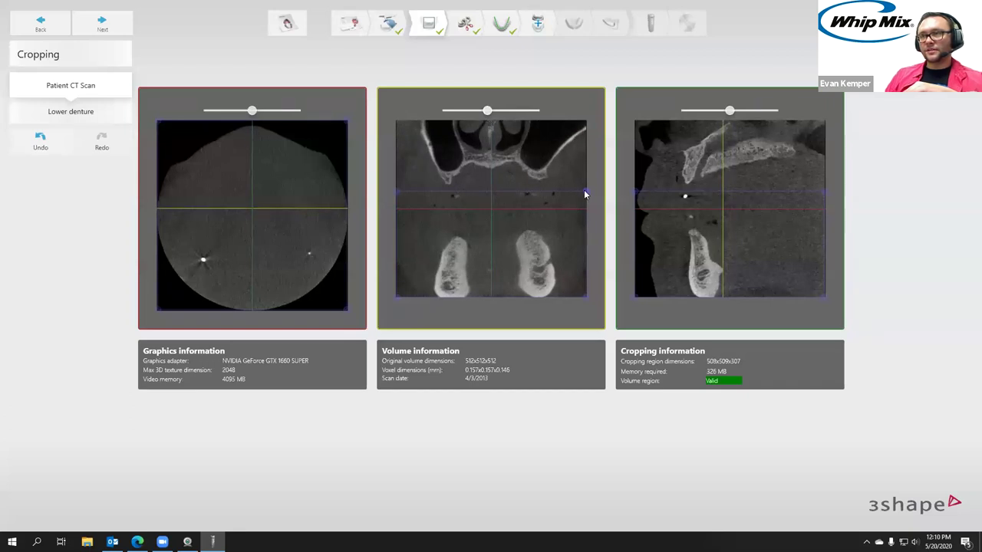
pyautogui.moveTo(586, 194); pyautogui.dragTo(585, 200)
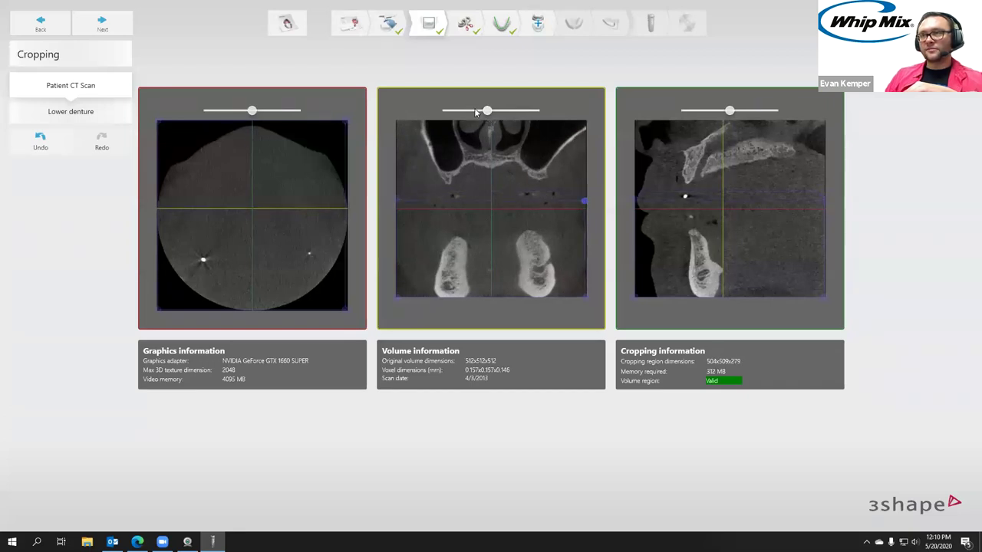
pyautogui.moveTo(489, 112)
pyautogui.mouseDown()
pyautogui.moveTo(467, 119)
pyautogui.moveTo(520, 128)
pyautogui.moveTo(499, 128)
pyautogui.mouseUp()
pyautogui.moveTo(638, 201); pyautogui.dragTo(673, 205)
pyautogui.moveTo(730, 112); pyautogui.dragTo(756, 125)
# Trim the sagittal far edge and the axial left and right sides of the crop box to 420x325x273
pyautogui.moveTo(822, 205); pyautogui.dragTo(823, 203)
pyautogui.moveTo(761, 108); pyautogui.dragTo(759, 110)
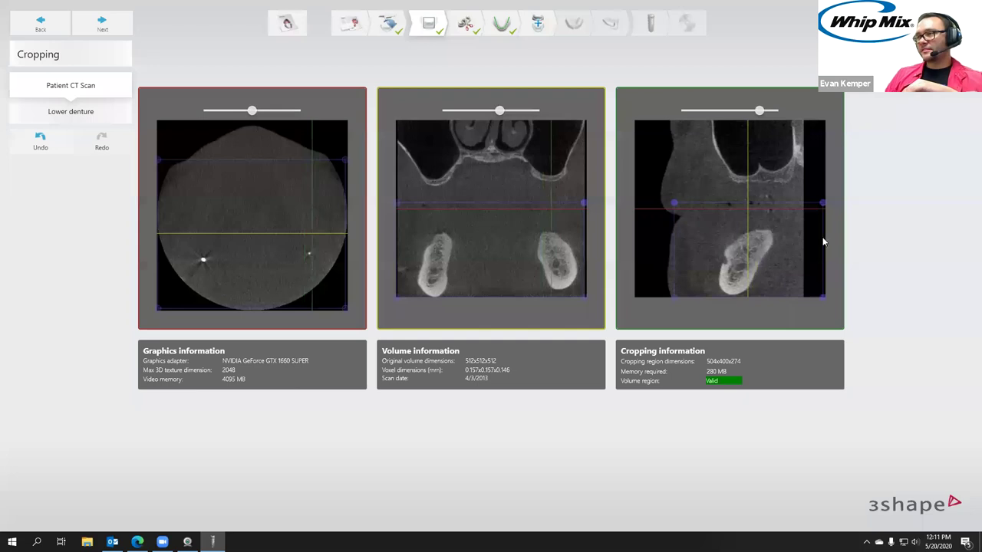
pyautogui.moveTo(824, 203); pyautogui.dragTo(798, 205)
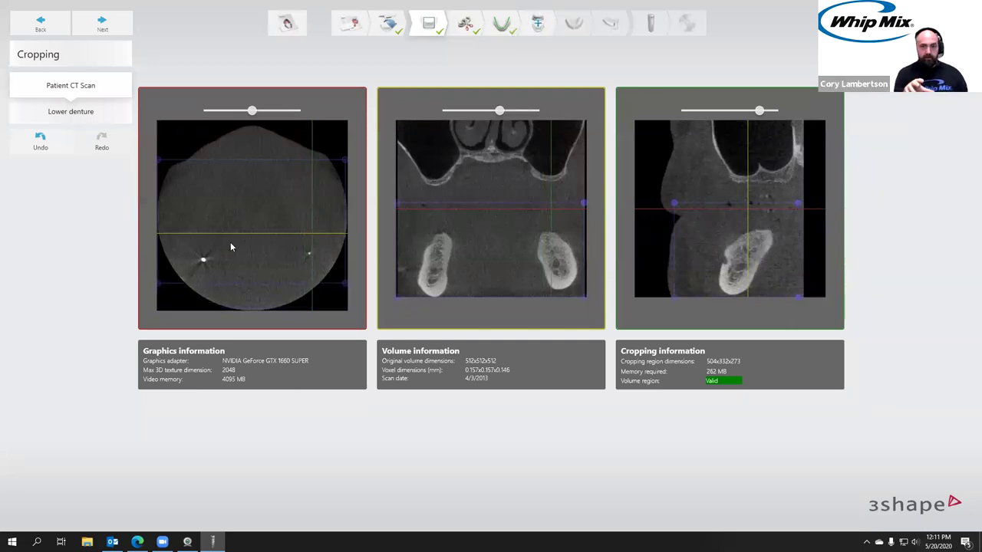
pyautogui.moveTo(251, 110); pyautogui.dragTo(235, 111)
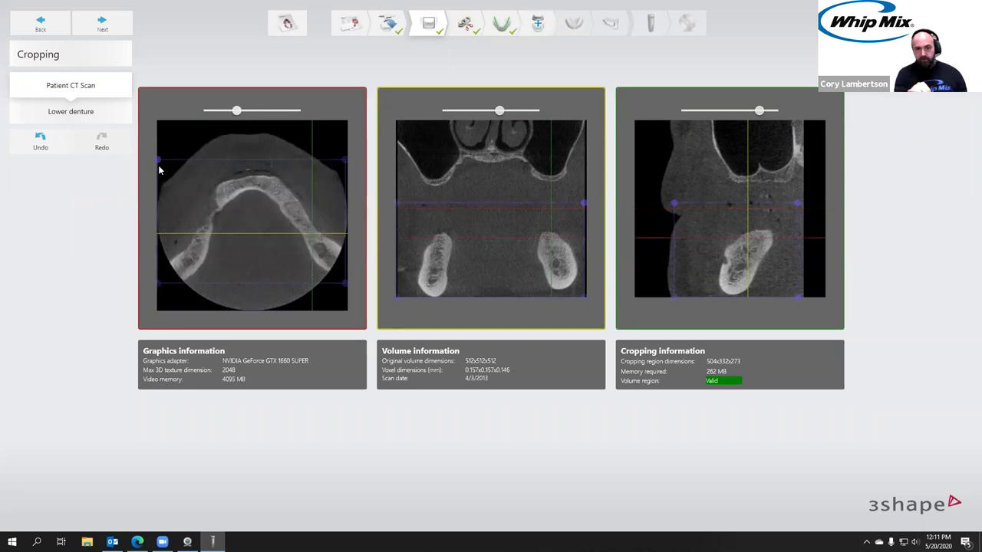
pyautogui.moveTo(158, 163); pyautogui.dragTo(172, 163)
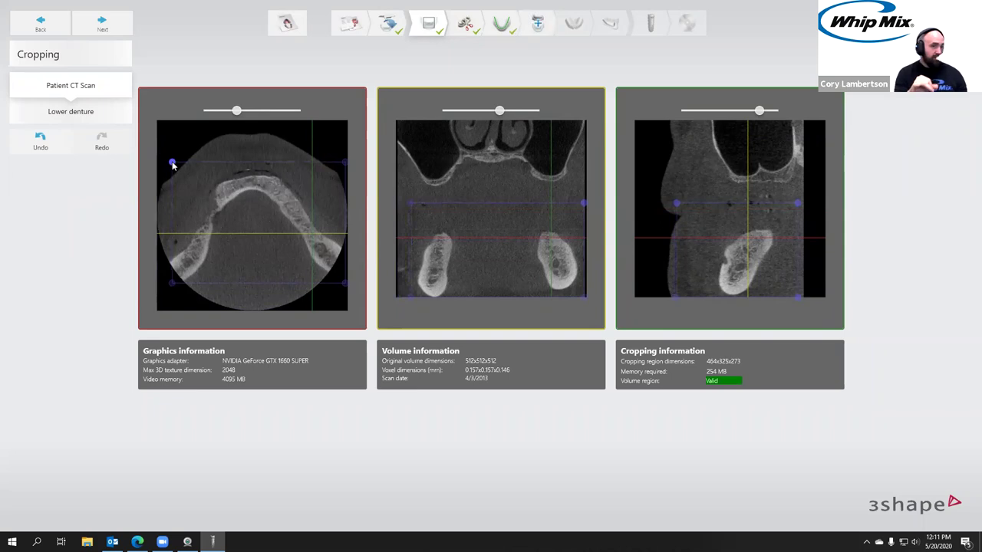
pyautogui.moveTo(346, 164); pyautogui.dragTo(330, 165)
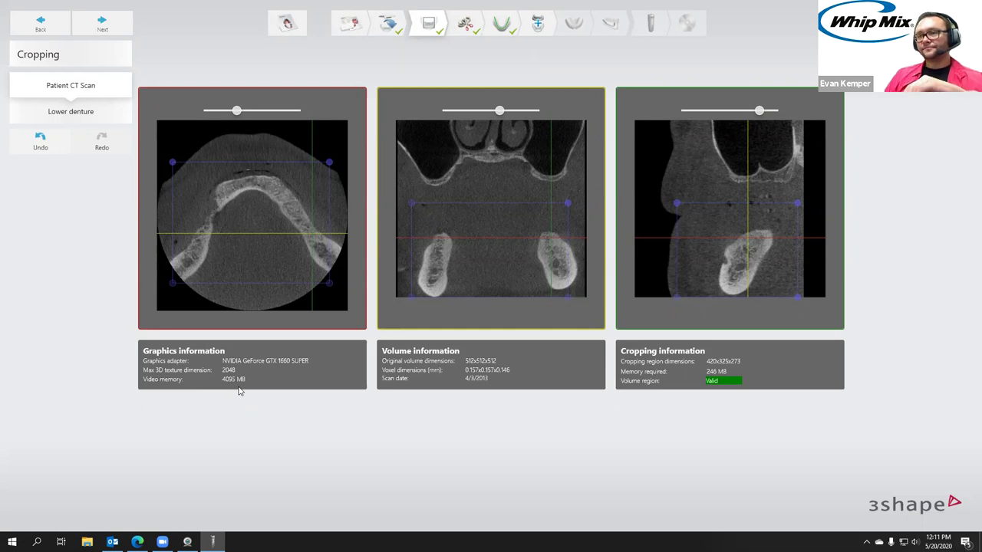
# Switch to the lower denture scan and pull its crop box top, bottom and left edges inward
pyautogui.click(104, 27)
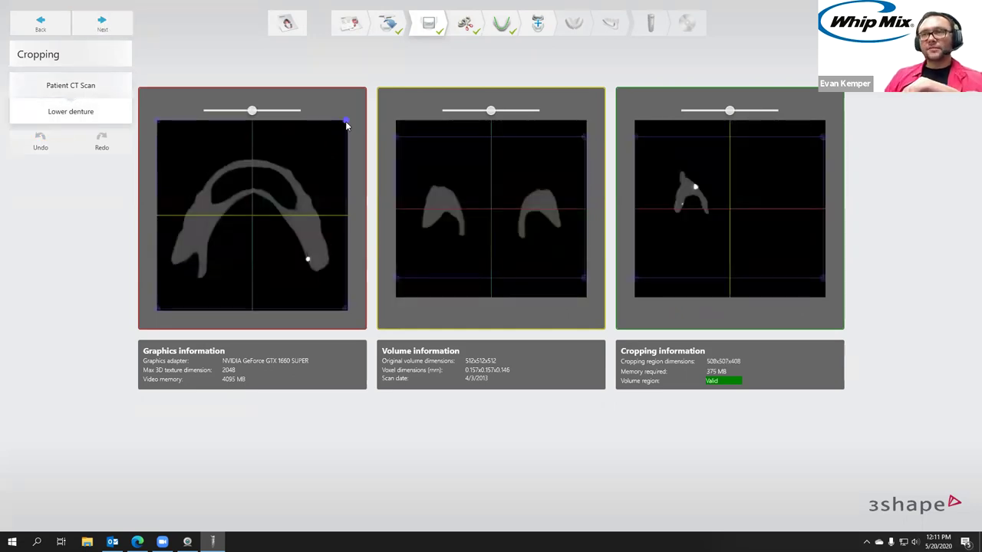
pyautogui.moveTo(345, 124); pyautogui.dragTo(344, 149)
pyautogui.moveTo(253, 110)
pyautogui.mouseDown()
pyautogui.moveTo(240, 109)
pyautogui.moveTo(254, 115)
pyautogui.mouseUp()
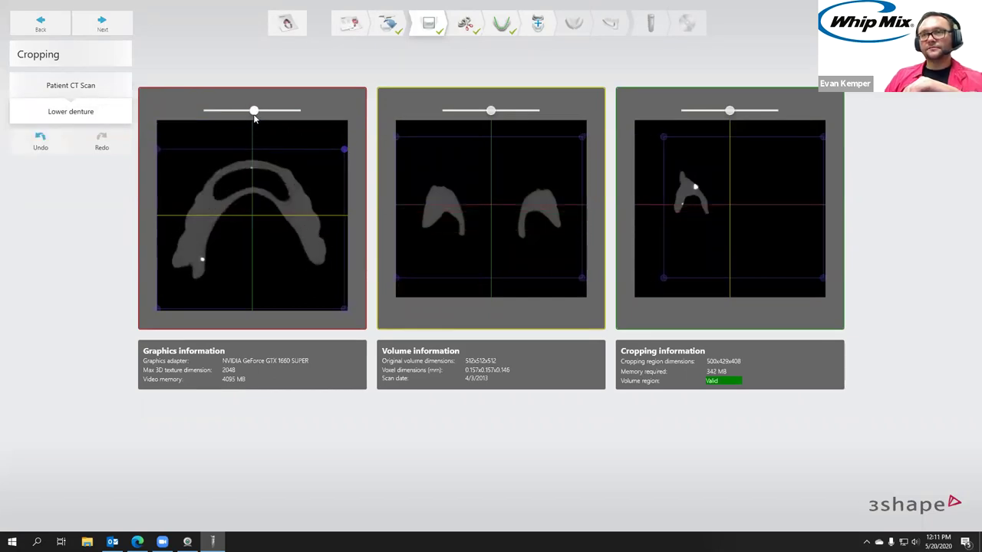
pyautogui.moveTo(341, 301); pyautogui.dragTo(339, 287)
pyautogui.moveTo(396, 139); pyautogui.dragTo(409, 138)
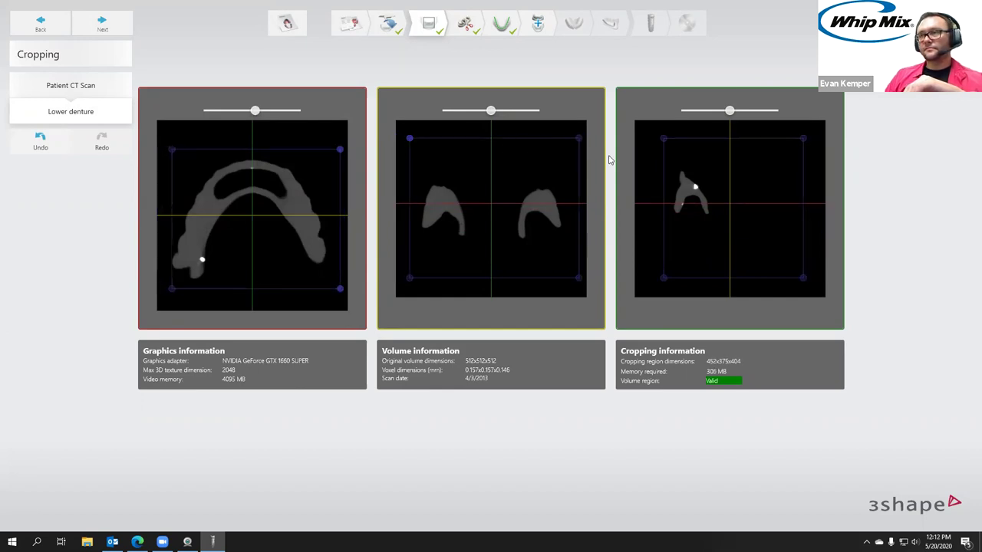
# Tighten the sagittal upper and lower crop bounds for a 452x355x267 region and continue
pyautogui.moveTo(802, 278); pyautogui.dragTo(796, 238)
pyautogui.moveTo(796, 138); pyautogui.dragTo(796, 155)
pyautogui.moveTo(729, 110); pyautogui.dragTo(711, 112)
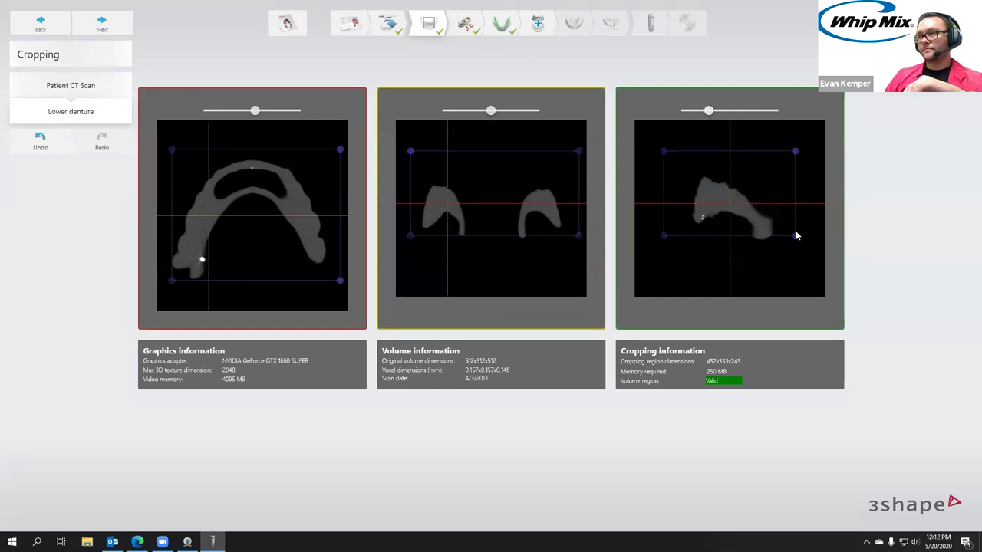
pyautogui.moveTo(796, 240); pyautogui.dragTo(795, 246)
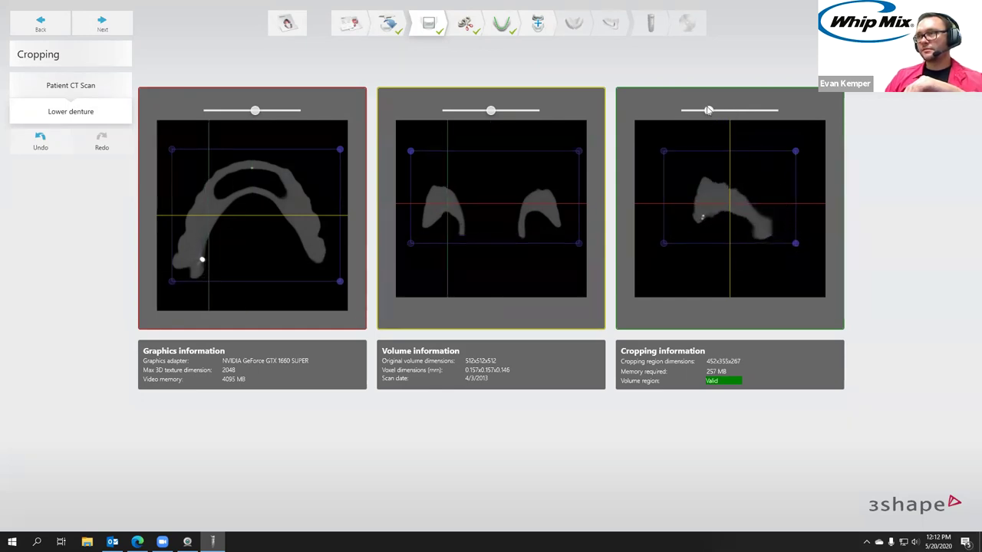
pyautogui.moveTo(708, 111)
pyautogui.mouseDown()
pyautogui.moveTo(766, 118)
pyautogui.moveTo(704, 120)
pyautogui.moveTo(713, 113)
pyautogui.mouseUp()
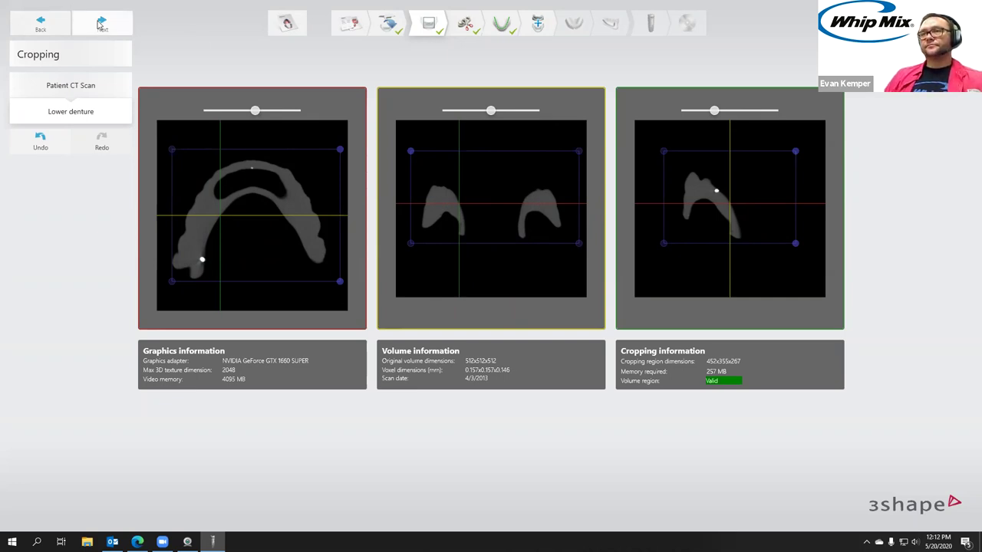
pyautogui.click(101, 23)
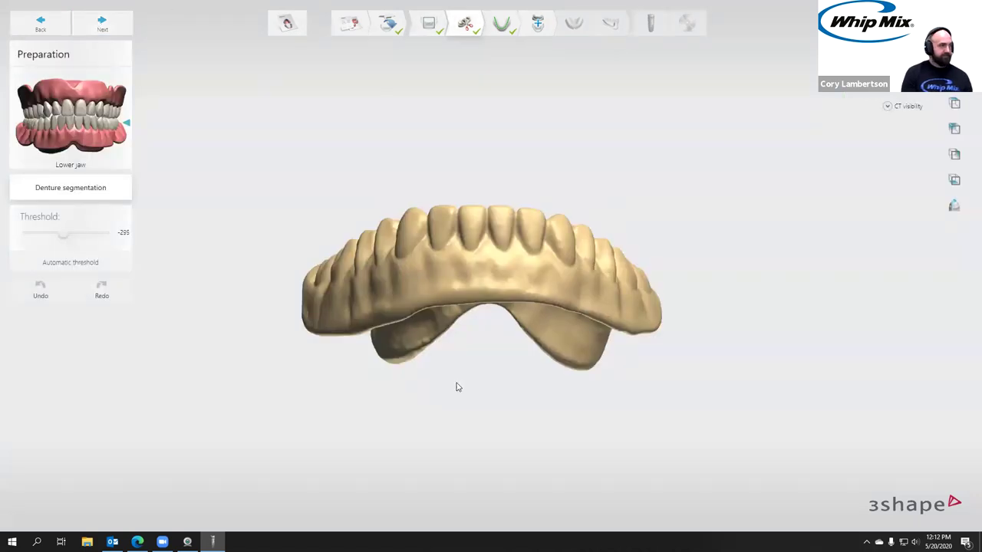
# Orbit the segmented lower denture to inspect all sides, then continue to the panoramic curve
pyautogui.moveTo(400, 300); pyautogui.dragTo(86, 65, button='right')
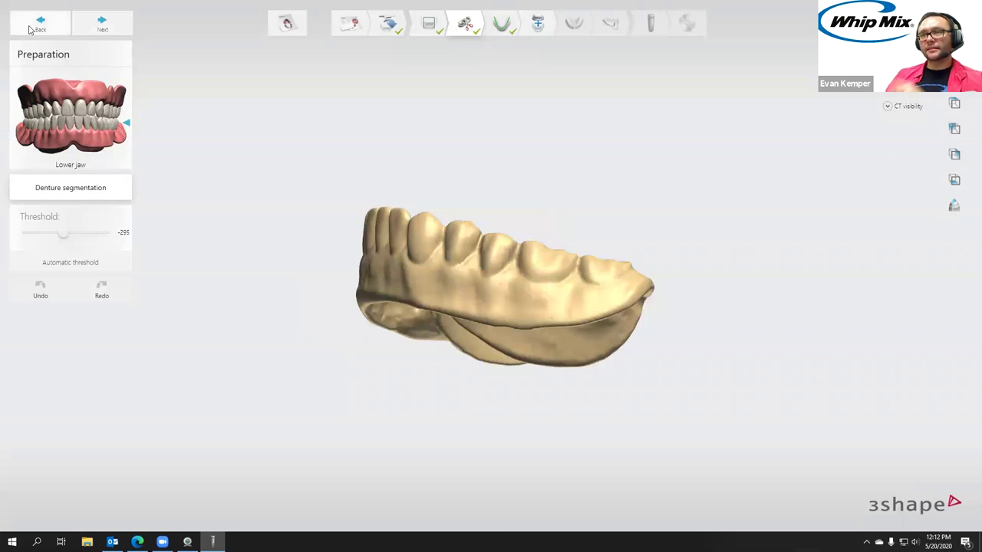
pyautogui.moveTo(548, 342); pyautogui.dragTo(548, 231, button='right')
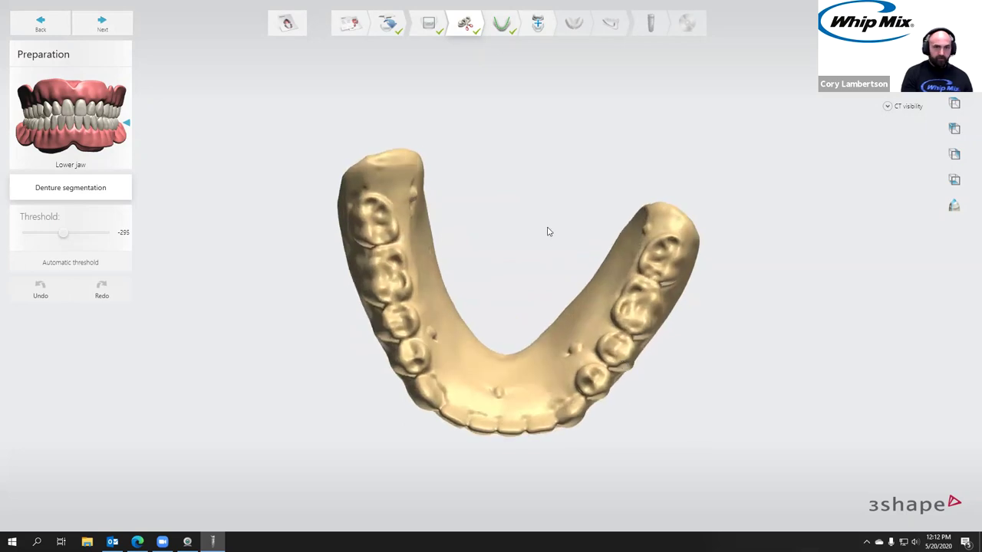
pyautogui.click(111, 20)
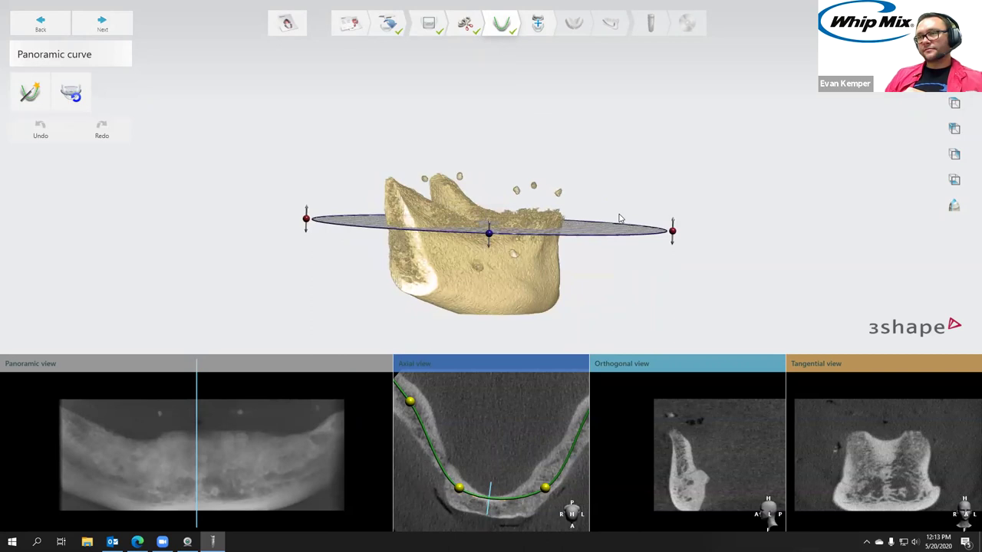
# Tilt and lower the panoramic curve plane, then place a cross-section point on the curve
pyautogui.moveTo(672, 233); pyautogui.dragTo(672, 245)
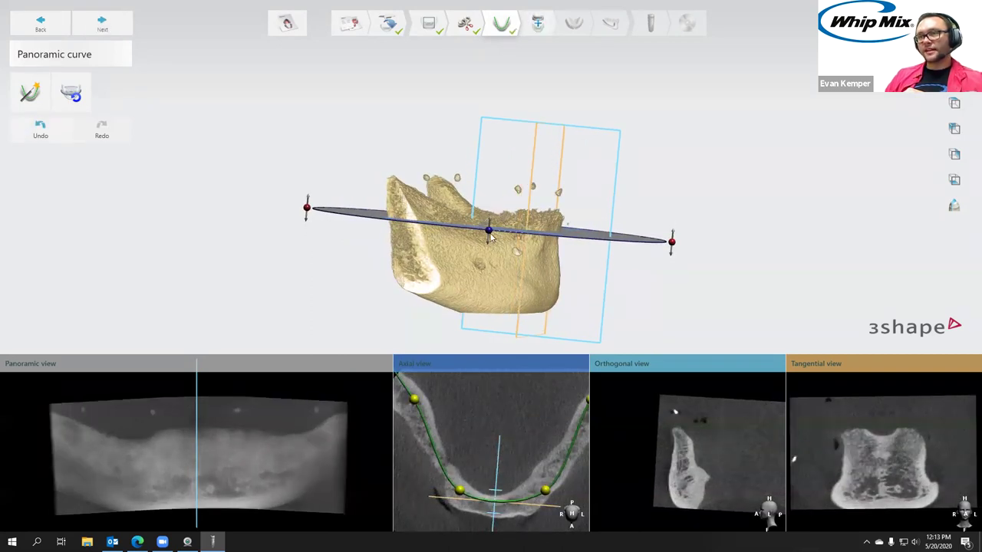
pyautogui.moveTo(488, 232); pyautogui.dragTo(487, 245)
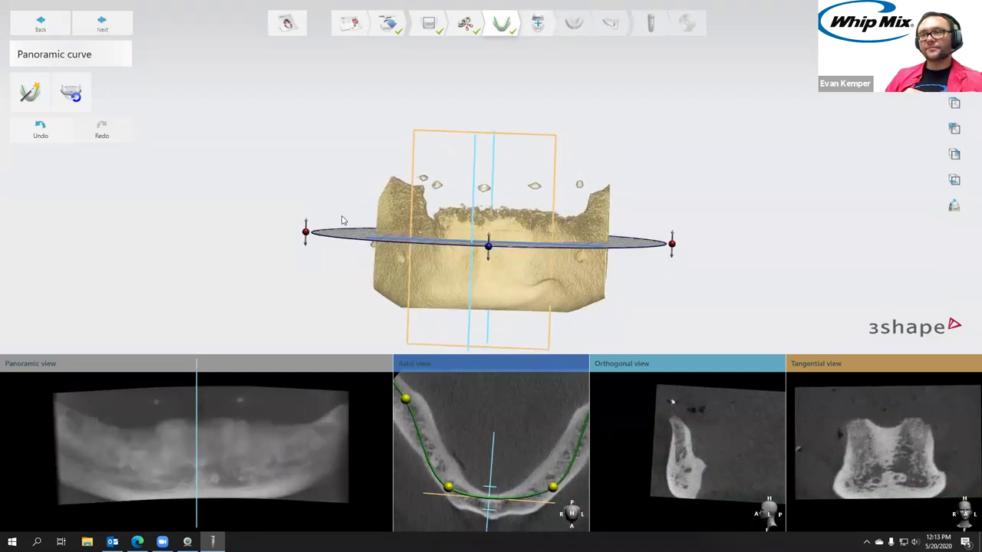
pyautogui.scroll(-2, 481, 414)
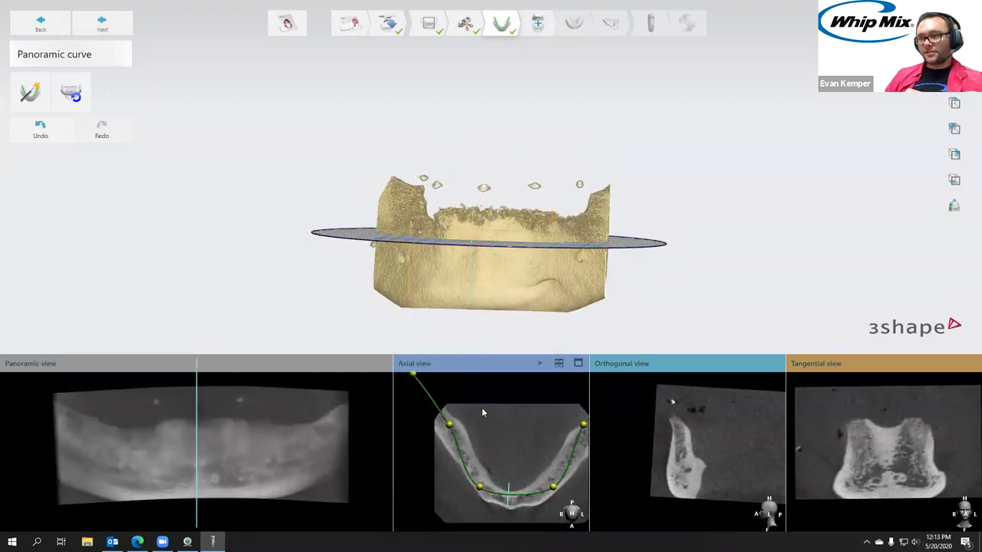
pyautogui.scroll(-2, 449, 423)
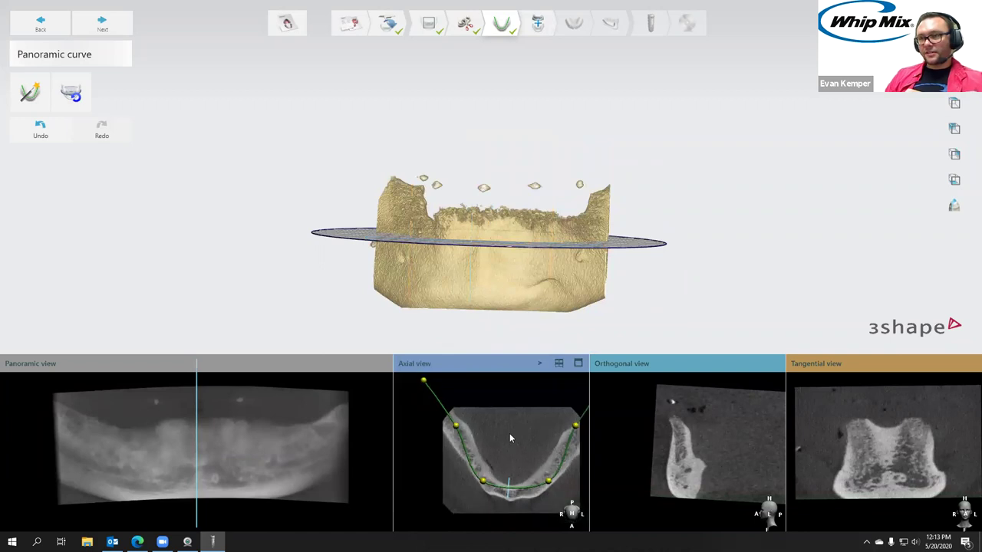
pyautogui.click(537, 485)
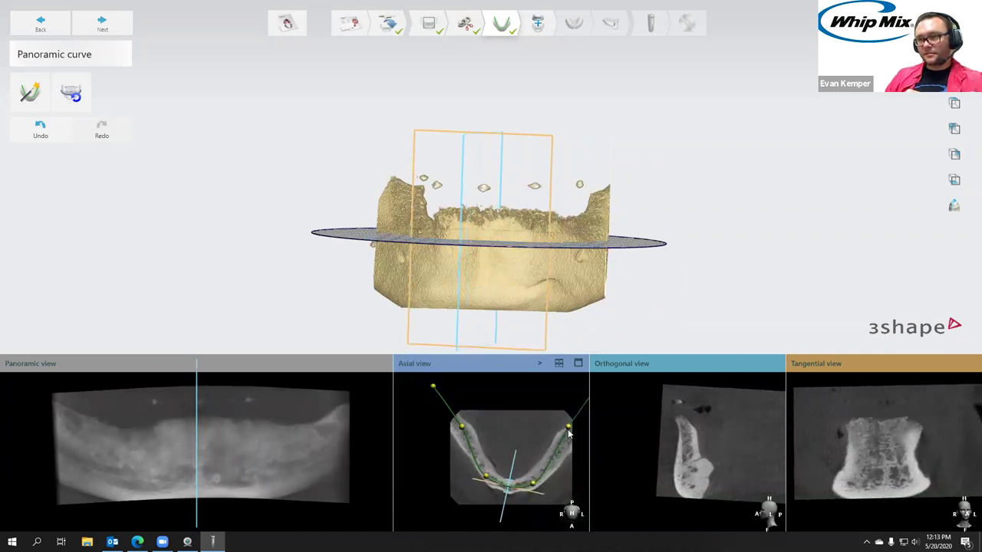
# Pull the curve's right end toward the jaw and realign the cross-section line across the arch
pyautogui.scroll(-2, 558, 453)
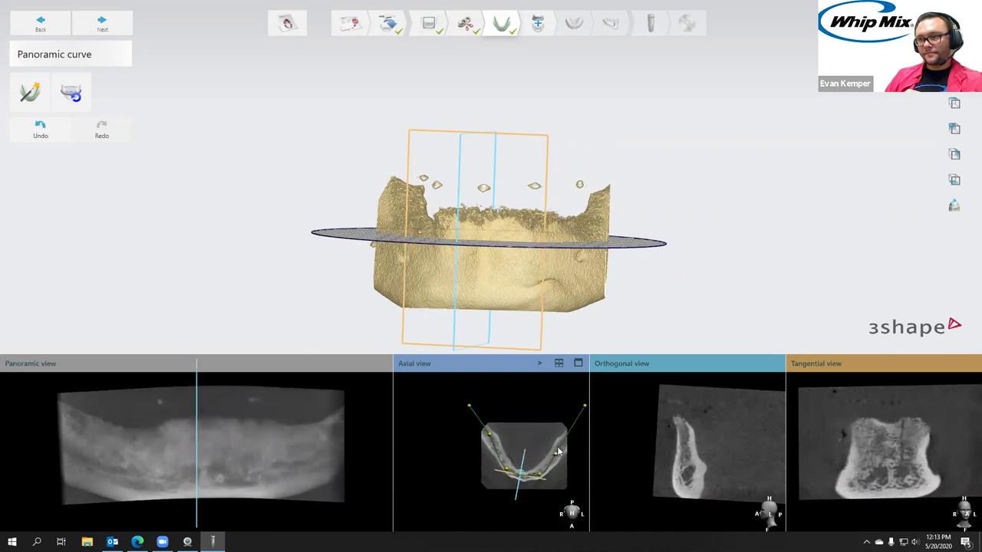
pyautogui.moveTo(583, 411); pyautogui.dragTo(556, 449)
pyautogui.moveTo(506, 472)
pyautogui.mouseDown()
pyautogui.moveTo(515, 460)
pyautogui.moveTo(489, 445)
pyautogui.moveTo(497, 454)
pyautogui.mouseUp()
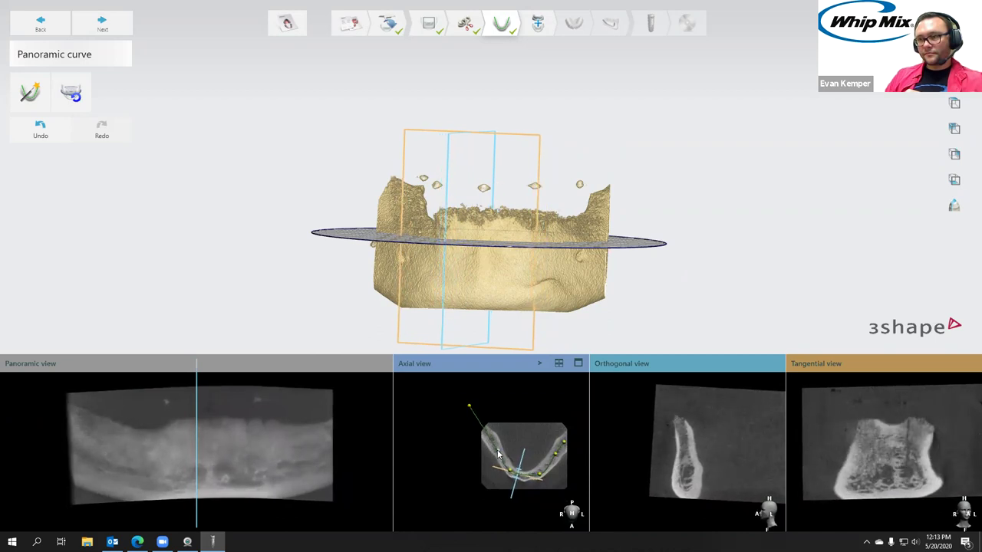
pyautogui.moveTo(470, 409); pyautogui.dragTo(483, 434)
pyautogui.scroll(5, 540, 468)
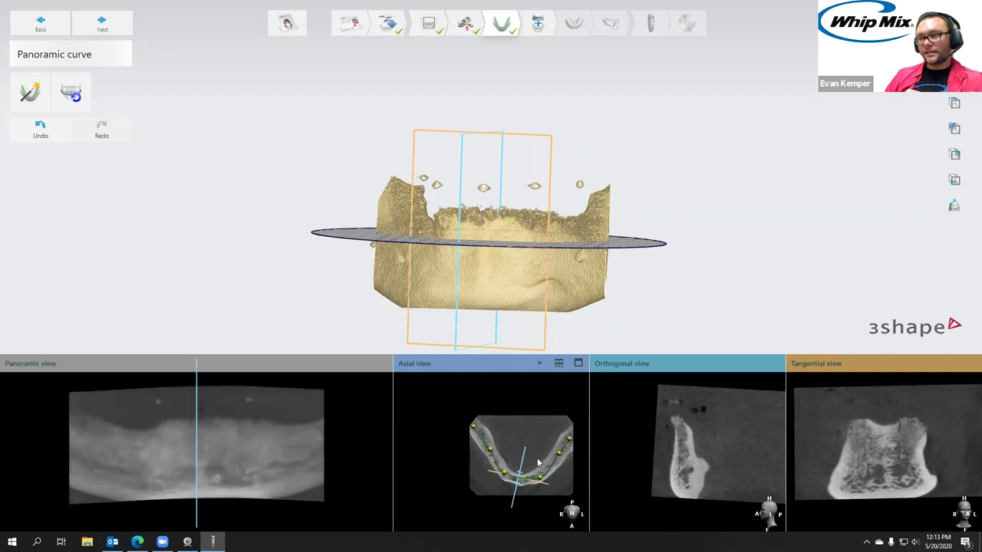
pyautogui.moveTo(543, 491); pyautogui.dragTo(535, 497)
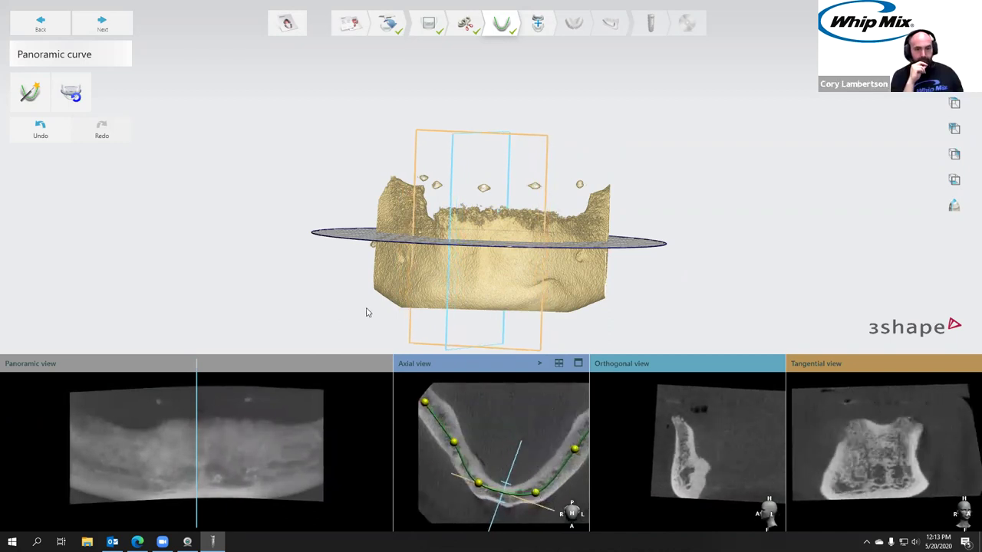
pyautogui.click(111, 19)
# Add the fifth radiopaque marker at the patient scan's left end, giving 0.03 mm alignment error
pyautogui.moveTo(460, 243); pyautogui.dragTo(397, 224, button='right')
pyautogui.moveTo(672, 252); pyautogui.dragTo(720, 347, button='right')
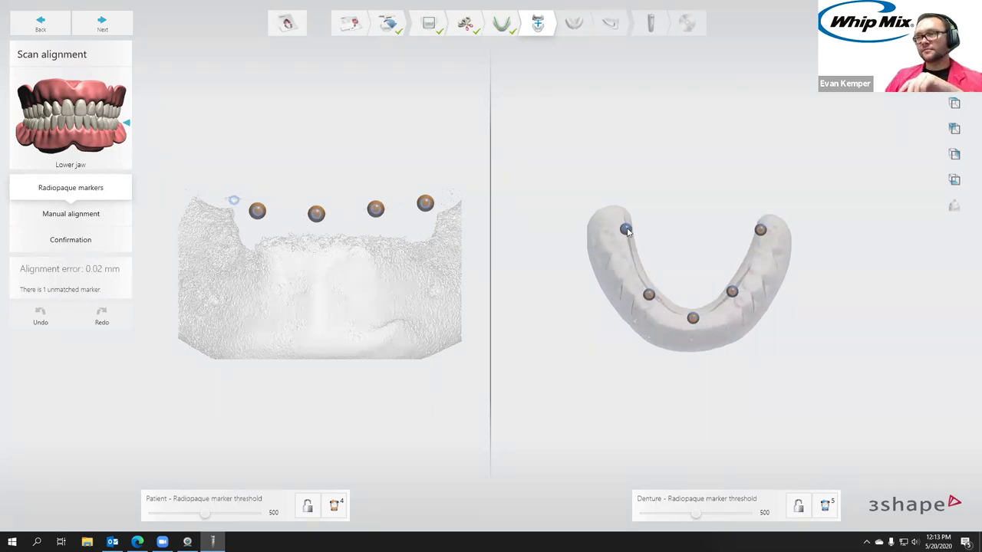
pyautogui.moveTo(296, 201); pyautogui.dragTo(276, 230, button='right')
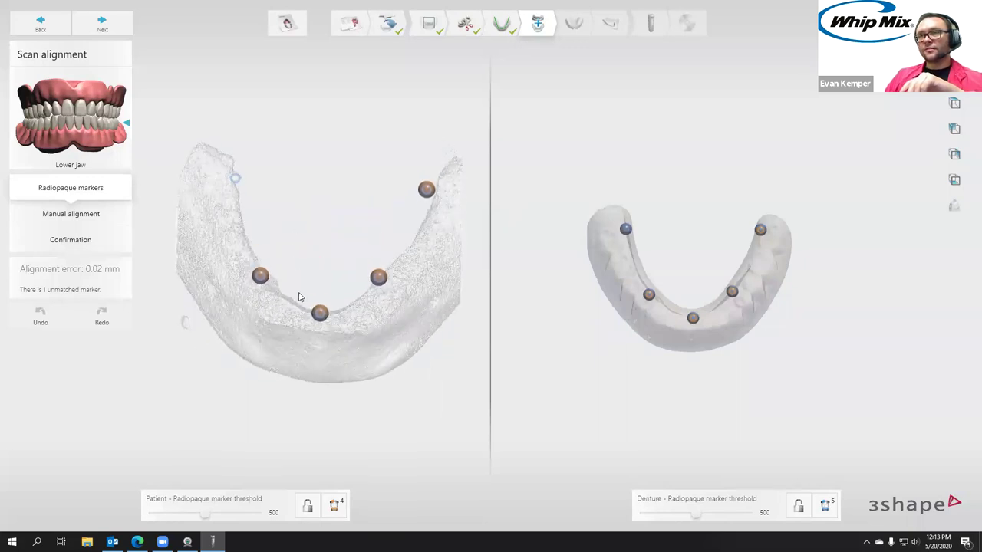
pyautogui.moveTo(263, 189); pyautogui.dragTo(233, 168, button='right')
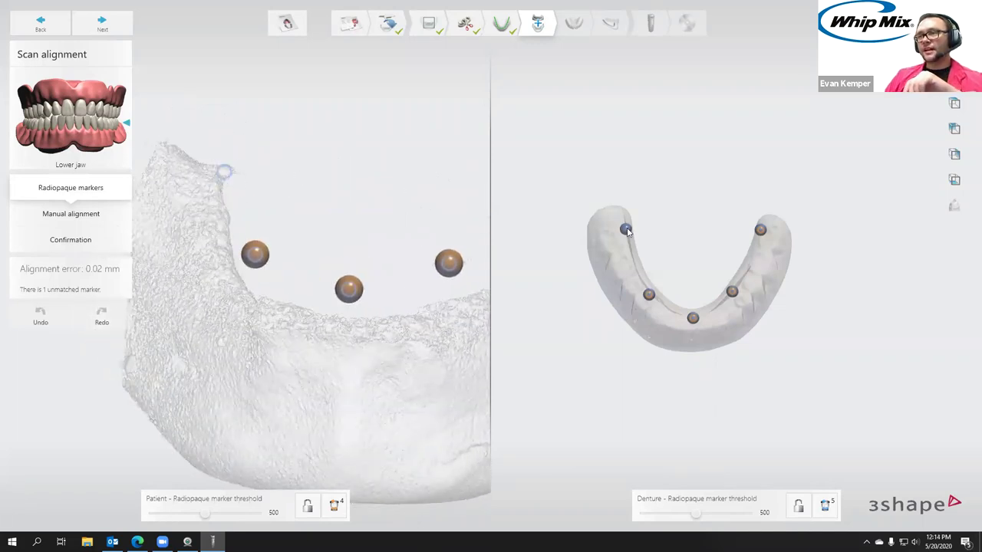
pyautogui.click(224, 175)
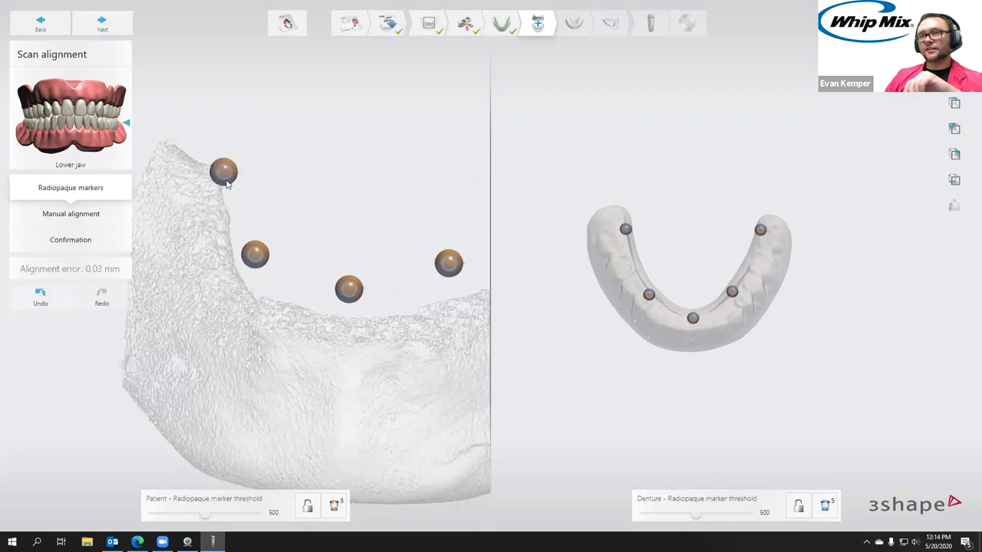
pyautogui.scroll(-2, 406, 231)
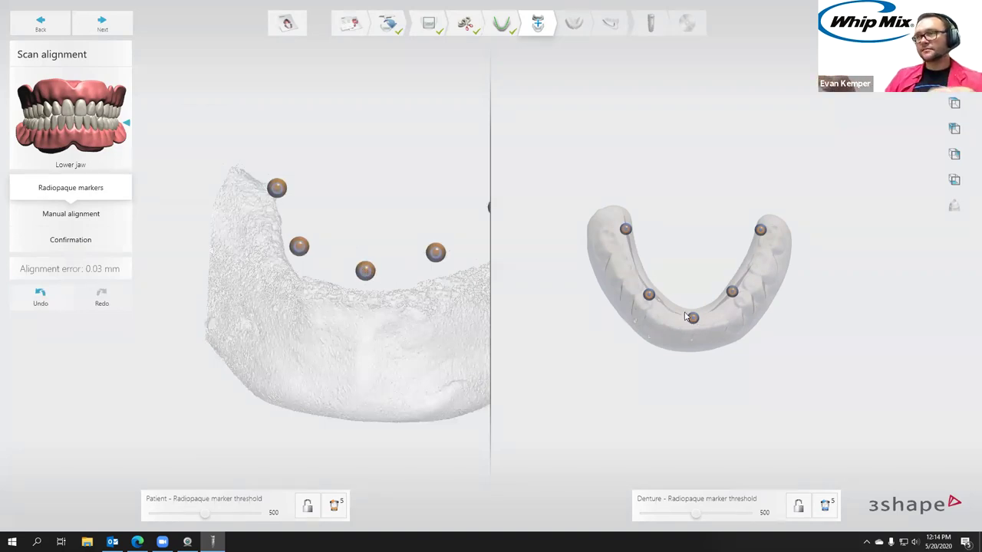
pyautogui.moveTo(468, 243); pyautogui.dragTo(326, 244, button='right')
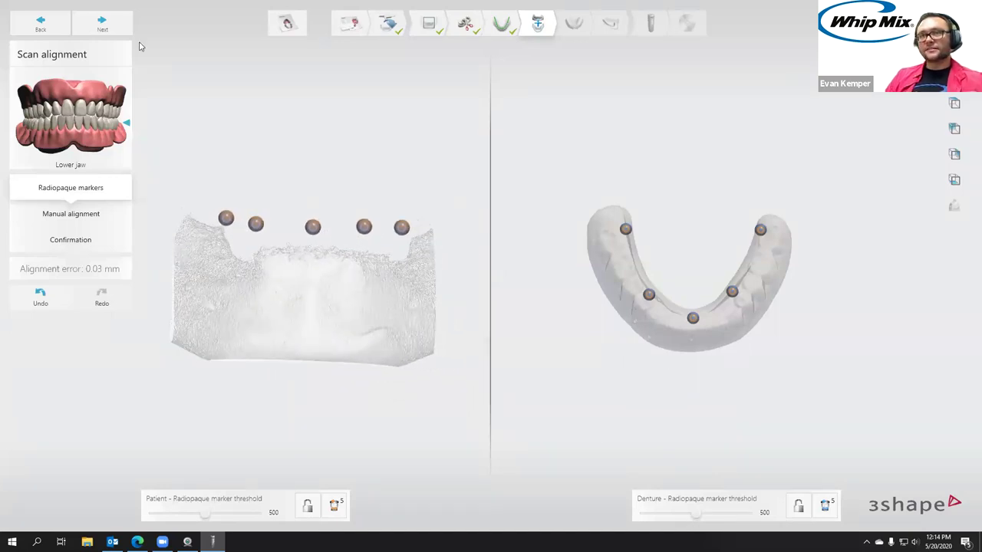
# In Confirmation, scroll down through the Orthogonal view slices to check the denture seating
pyautogui.click(102, 26)
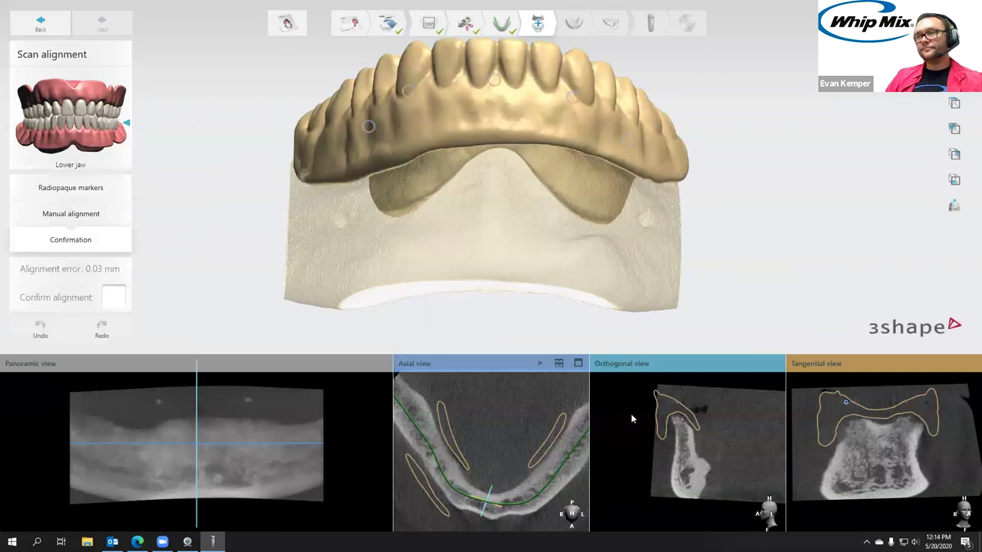
pyautogui.moveTo(476, 164); pyautogui.dragTo(460, 245, button='right')
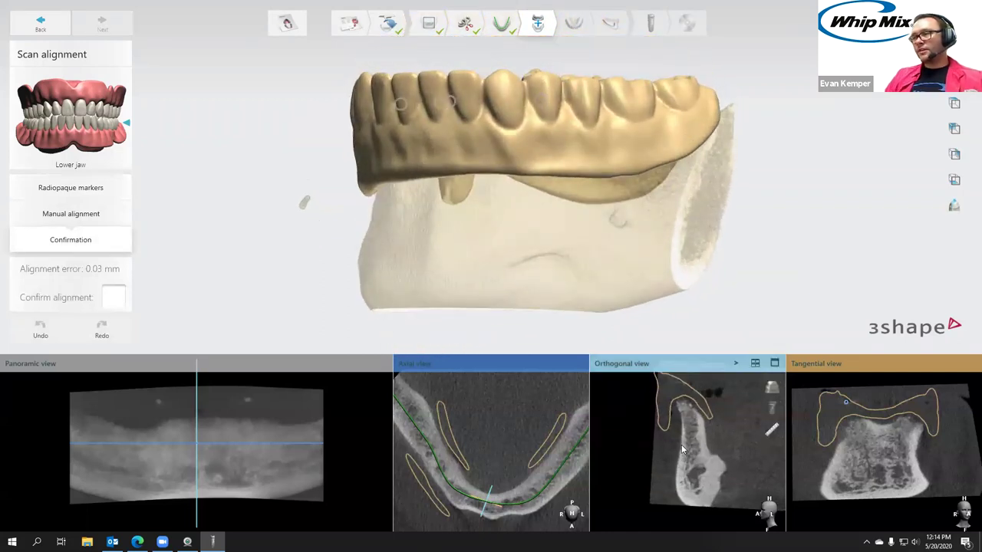
pyautogui.moveTo(679, 450)
pyautogui.scroll(-5, 678, 450)
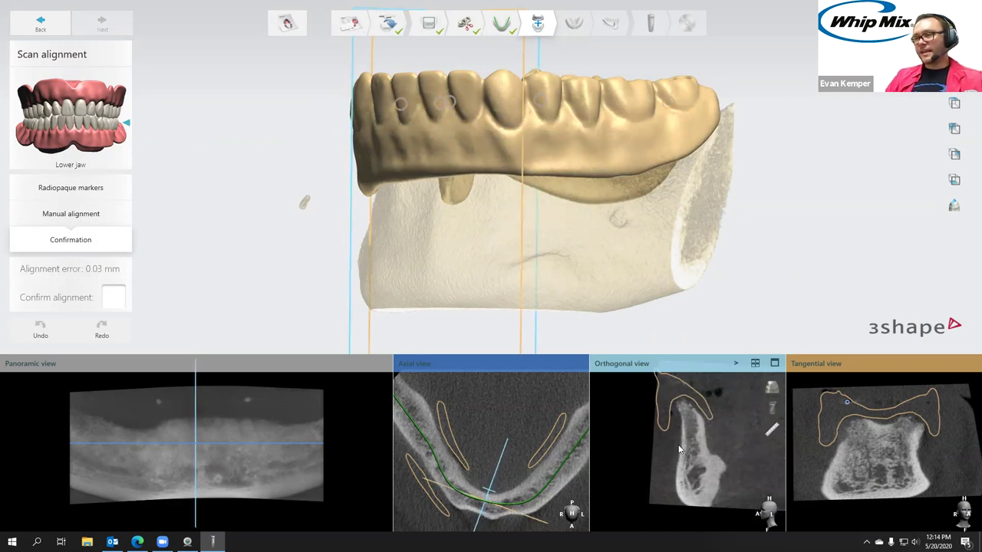
pyautogui.scroll(-5, 678, 450)
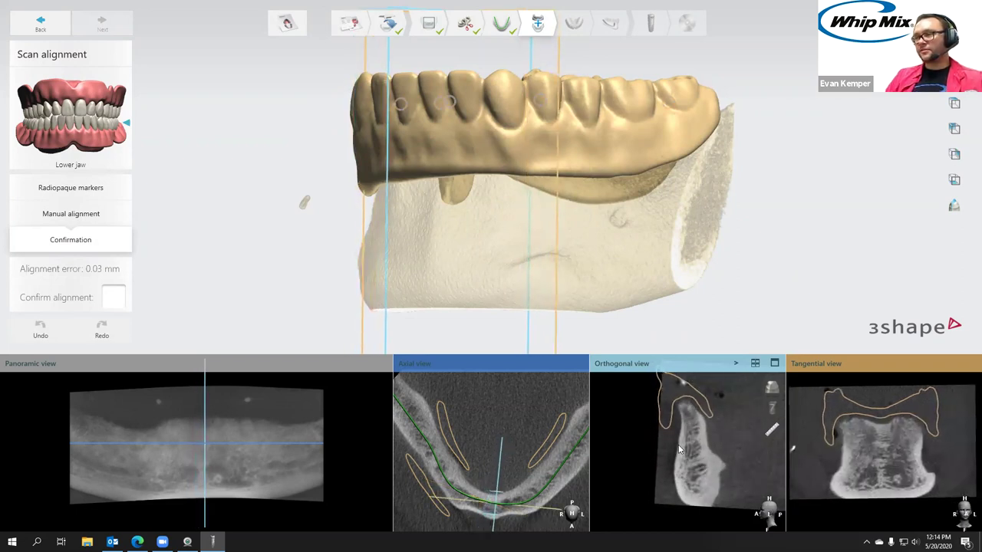
pyautogui.scroll(-5, 679, 450)
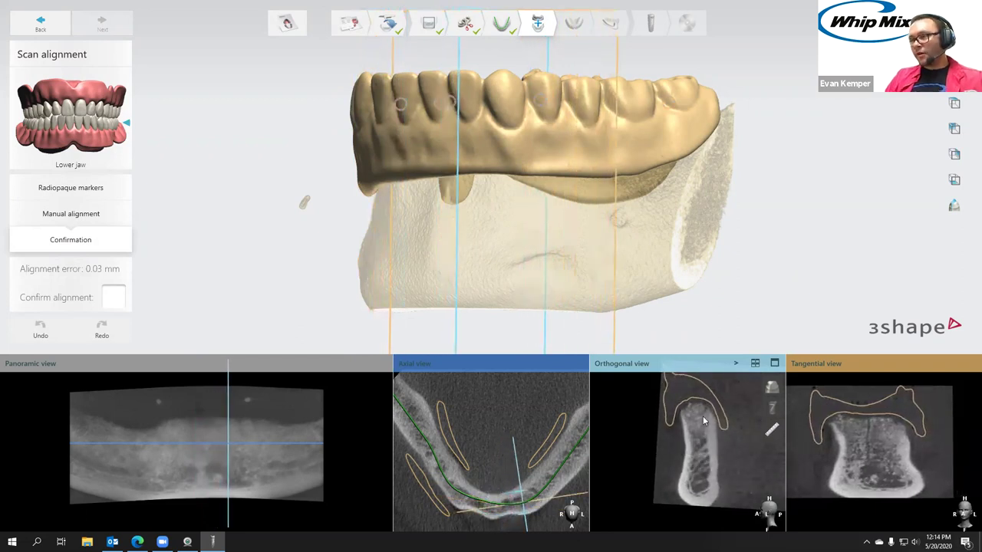
pyautogui.scroll(-4, 687, 400)
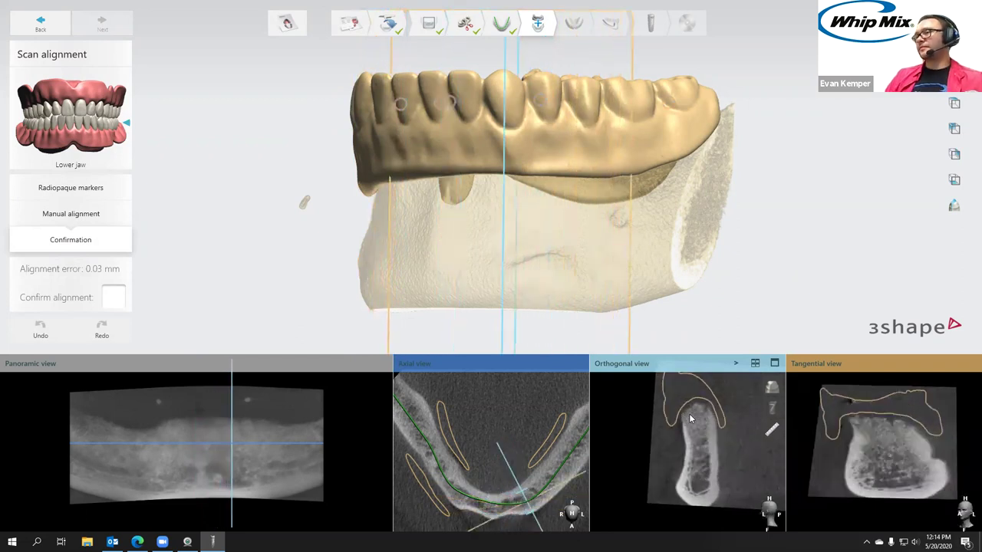
pyautogui.scroll(-5, 689, 418)
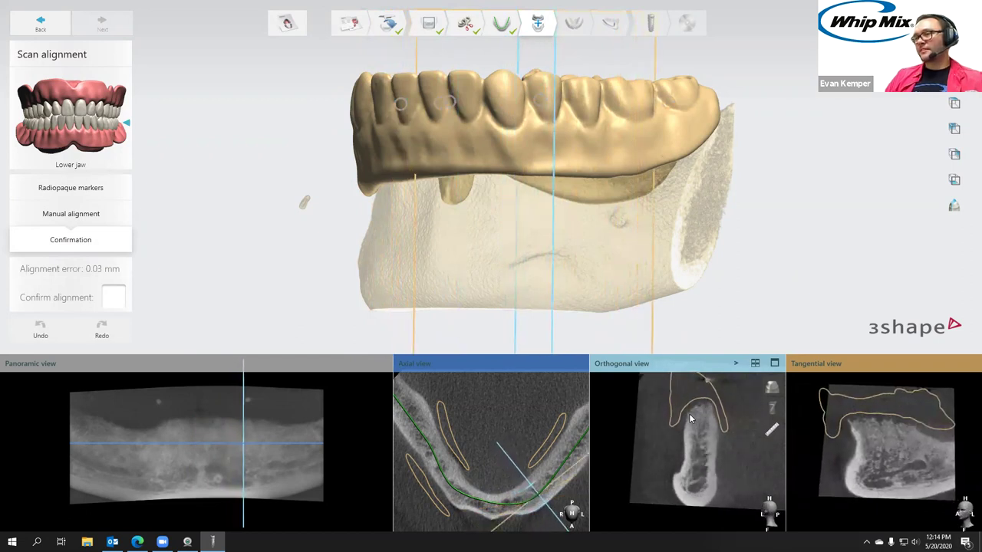
pyautogui.scroll(-4, 706, 447)
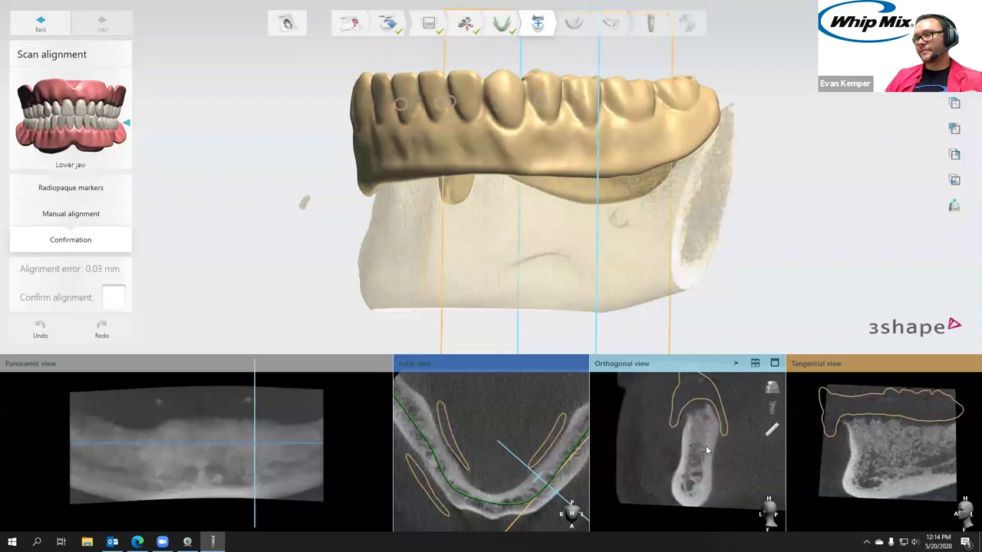
pyautogui.scroll(-5, 706, 450)
pyautogui.scroll(-5, 705, 450)
pyautogui.scroll(-5, 705, 450)
pyautogui.scroll(-3, 706, 450)
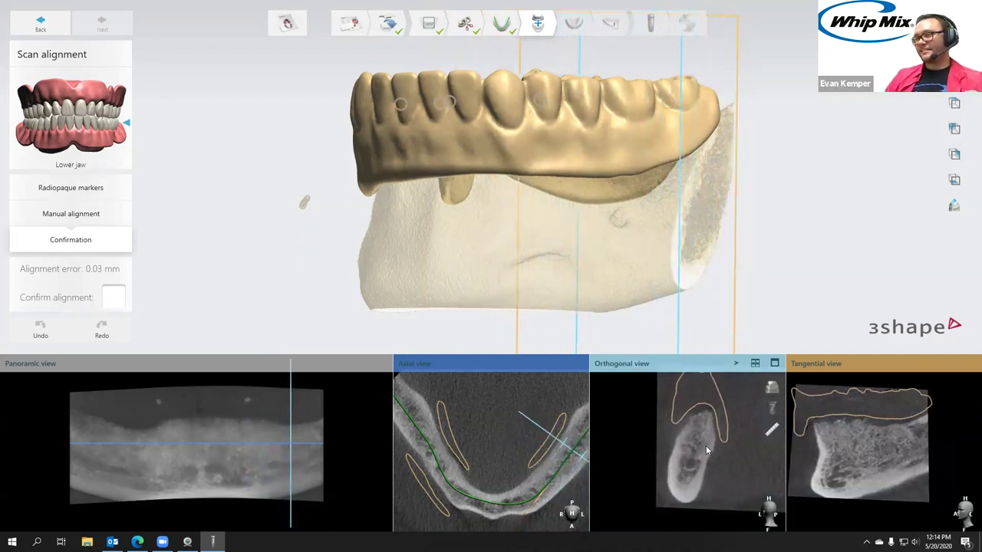
# Scroll back through the slices and tick Confirm alignment for the 0.03 mm fit
pyautogui.scroll(10, 705, 450)
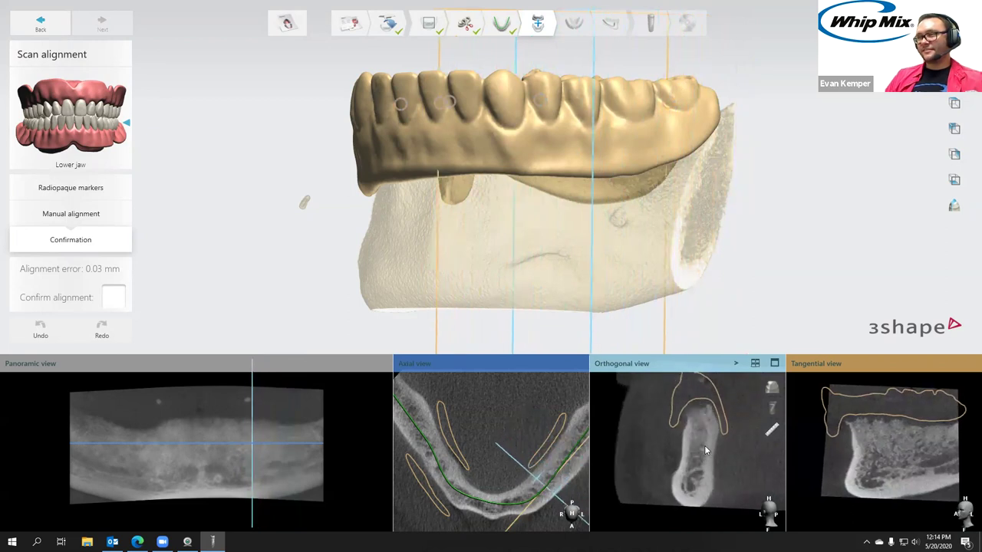
pyautogui.scroll(10, 704, 445)
pyautogui.scroll(6, 703, 445)
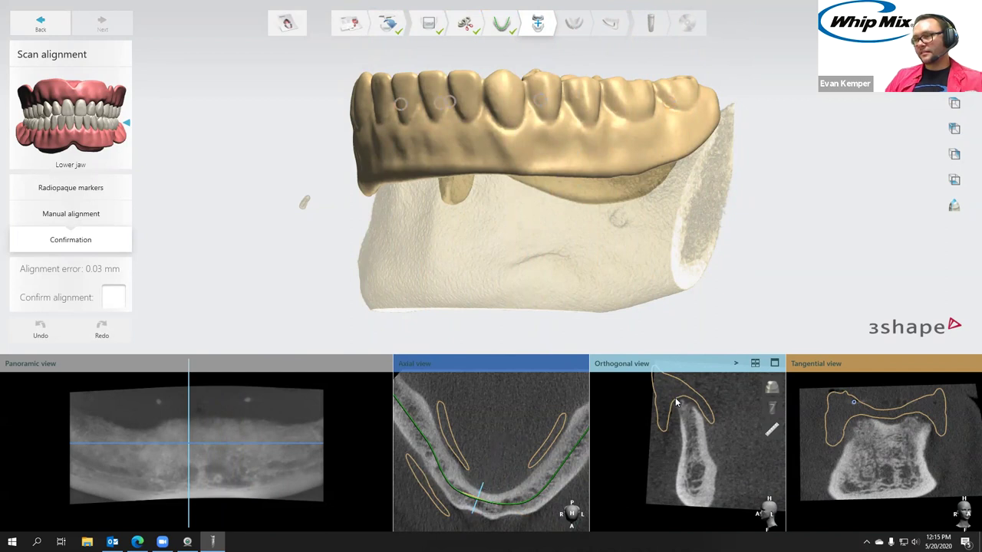
pyautogui.keyDown('ctrl'); pyautogui.scroll(5, 713, 414); pyautogui.keyUp('ctrl')
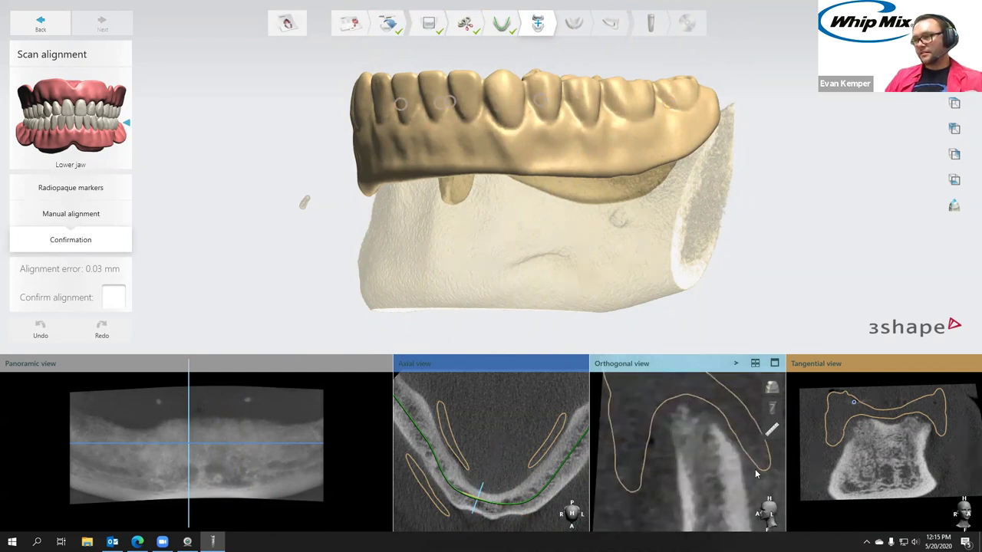
pyautogui.keyDown('ctrl'); pyautogui.scroll(-5, 735, 474); pyautogui.keyUp('ctrl')
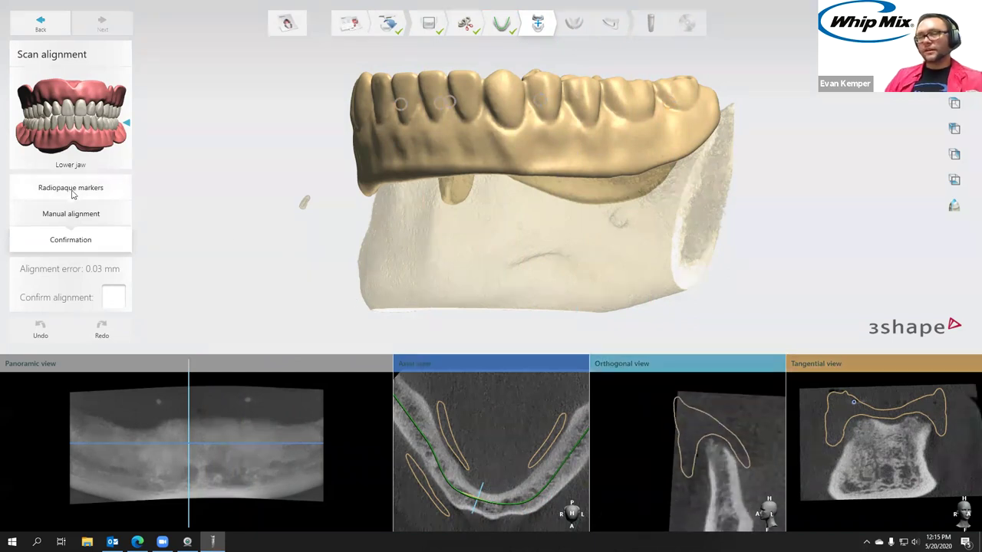
pyautogui.moveTo(375, 289); pyautogui.dragTo(405, 220, button='right')
pyautogui.scroll(-3, 405, 219)
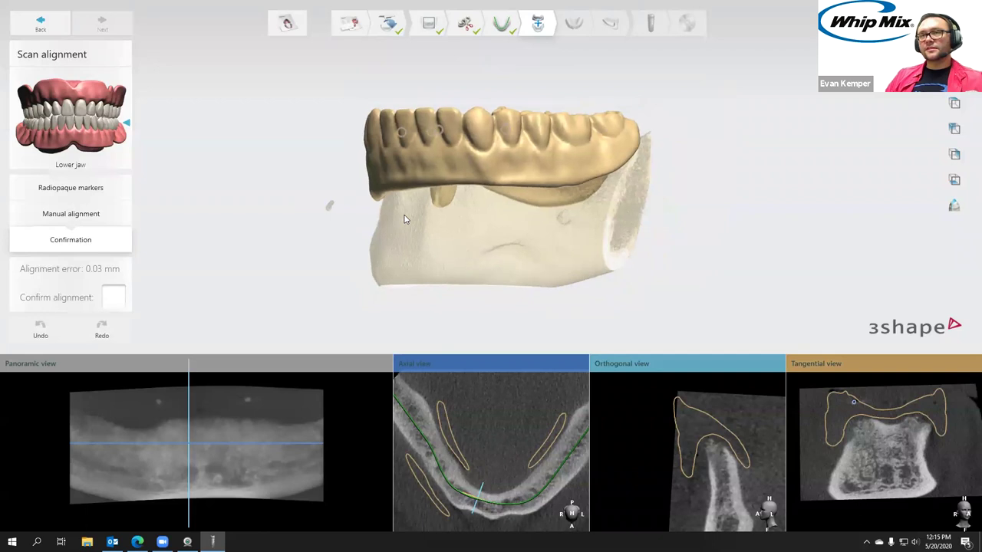
pyautogui.click(116, 298)
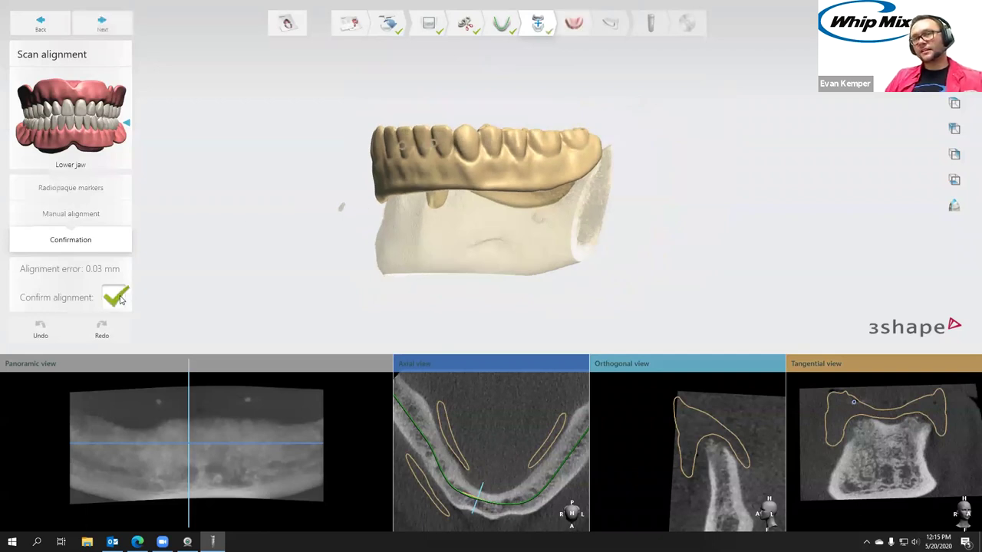
pyautogui.moveTo(319, 245); pyautogui.dragTo(363, 283, button='right')
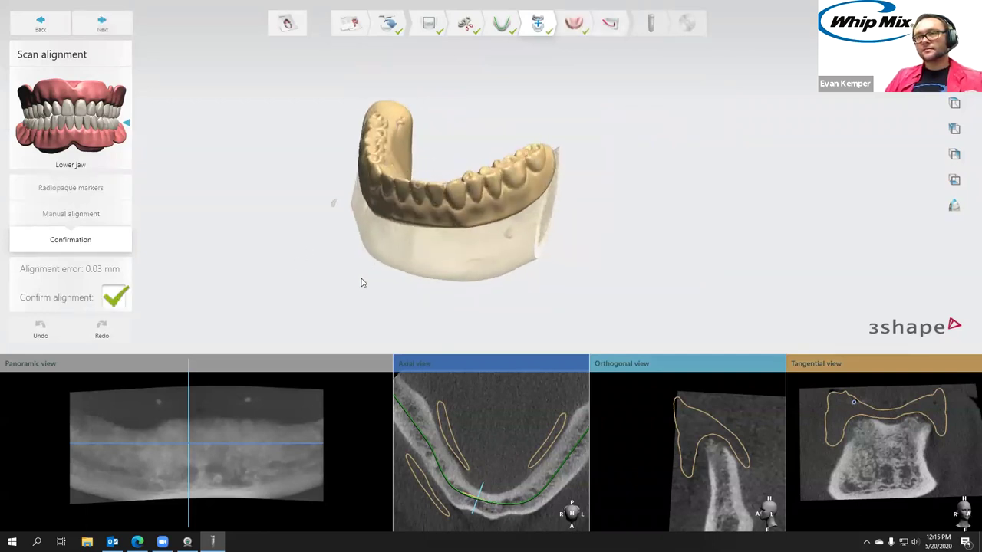
# In Gingiva detection, brush the left arm tip and right arm tip rim green as gingiva
pyautogui.click(106, 27)
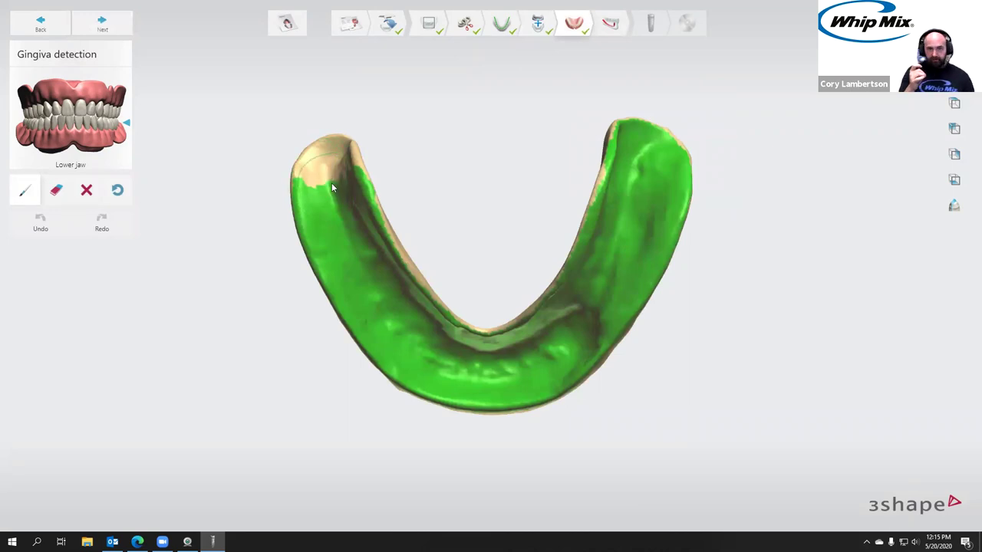
pyautogui.moveTo(339, 186)
pyautogui.mouseDown(button='right')
pyautogui.moveTo(379, 187)
pyautogui.moveTo(374, 177)
pyautogui.moveTo(360, 212)
pyautogui.moveTo(367, 300)
pyautogui.moveTo(377, 197)
pyautogui.moveTo(337, 178)
pyautogui.mouseUp(button='right')
pyautogui.moveTo(344, 169); pyautogui.dragTo(363, 159)
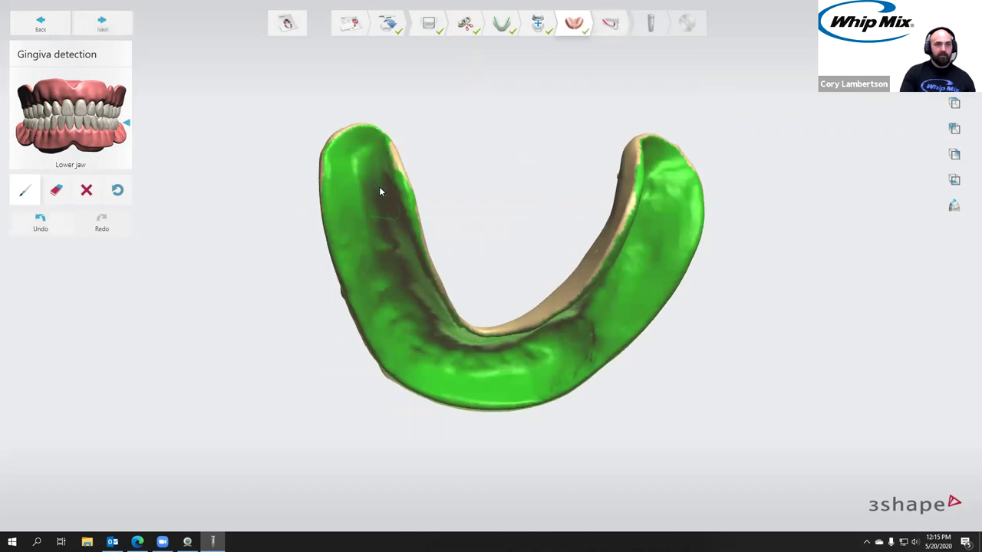
pyautogui.moveTo(376, 209); pyautogui.dragTo(591, 224, button='right')
pyautogui.moveTo(644, 194); pyautogui.dragTo(641, 193)
pyautogui.moveTo(612, 211); pyautogui.dragTo(273, 285, button='right')
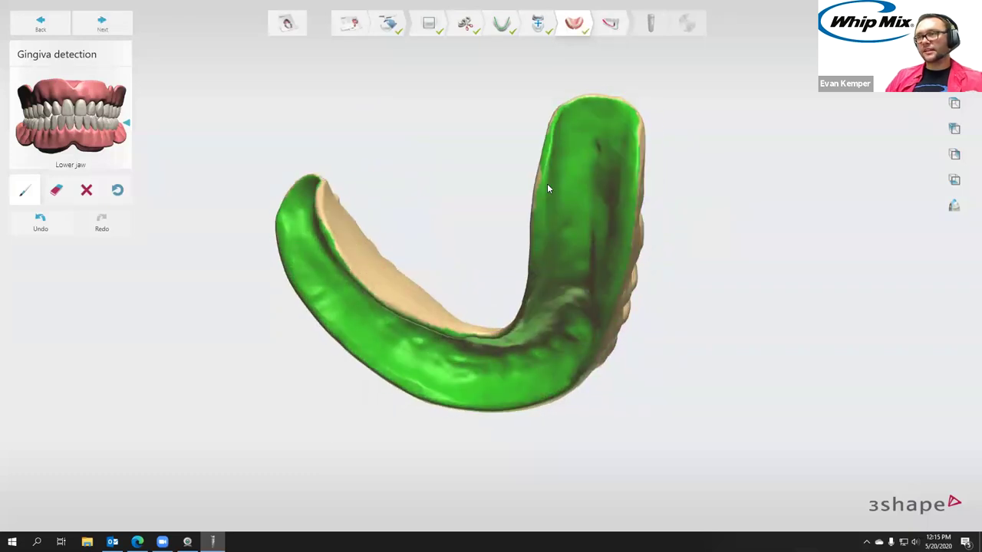